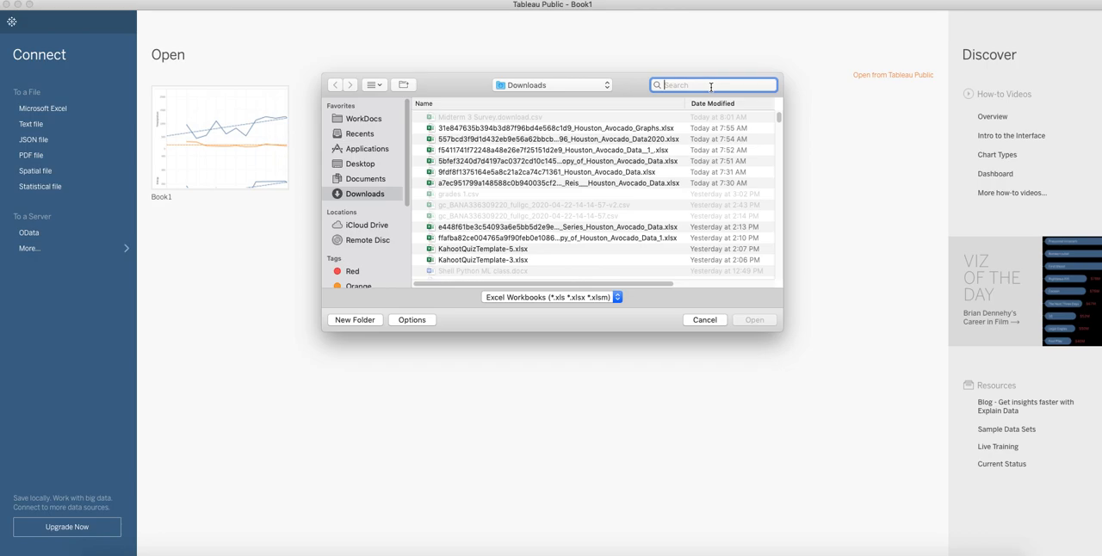
Search the files for "avocado" and open the Houston Avocado Data.xlsx workbook as the data source
{"action": "type", "text": "avocado"}
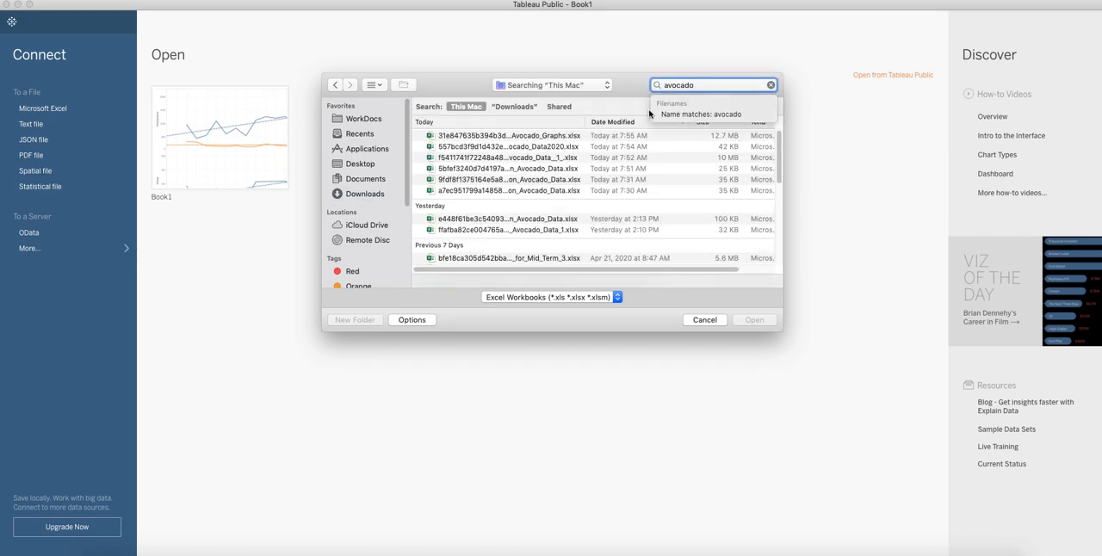
{"action": "scroll", "coordinate": [521, 185], "scroll_direction": "down", "scroll_amount": 5}
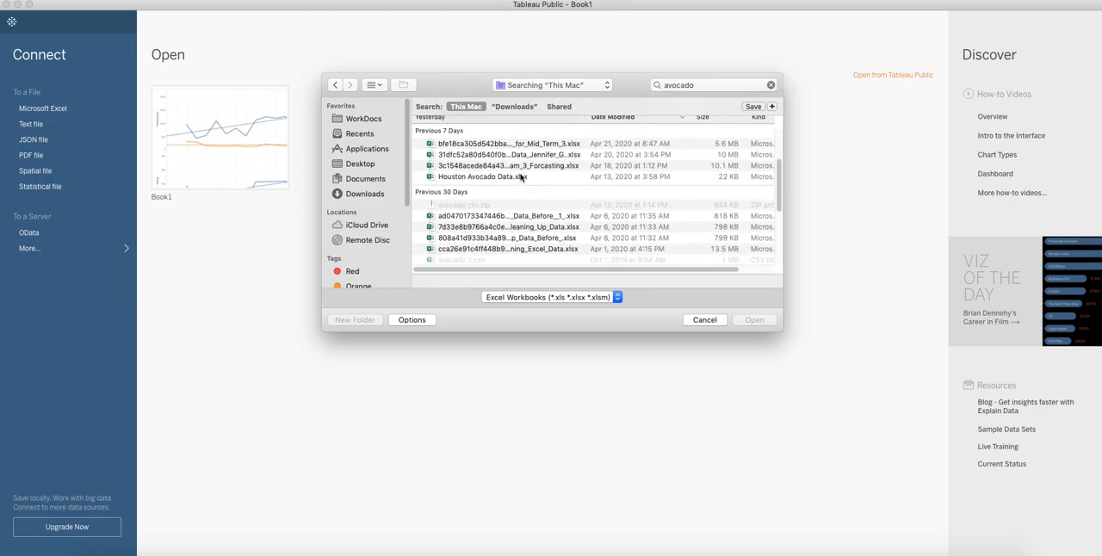
{"action": "left_click", "coordinate": [521, 177]}
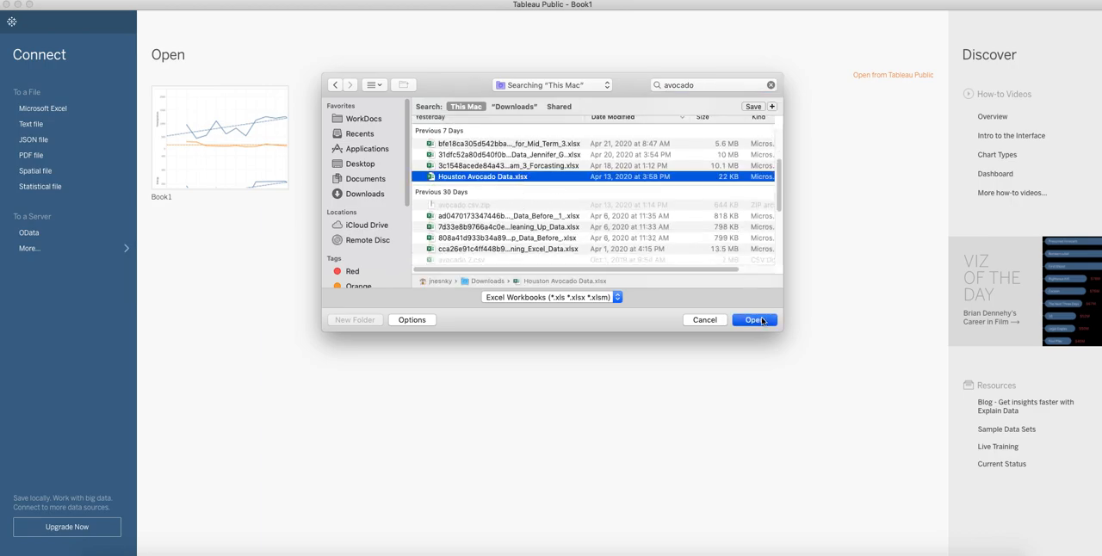
{"action": "left_click", "coordinate": [764, 323]}
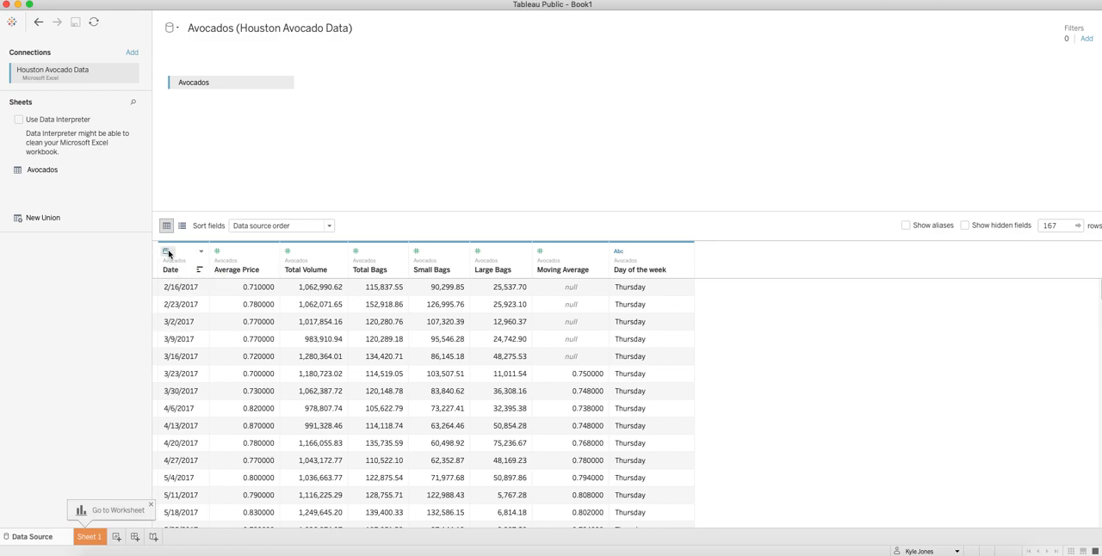
Check the Date column's data type and look through the rows of the Avocados data preview
{"action": "left_click", "coordinate": [167, 253]}
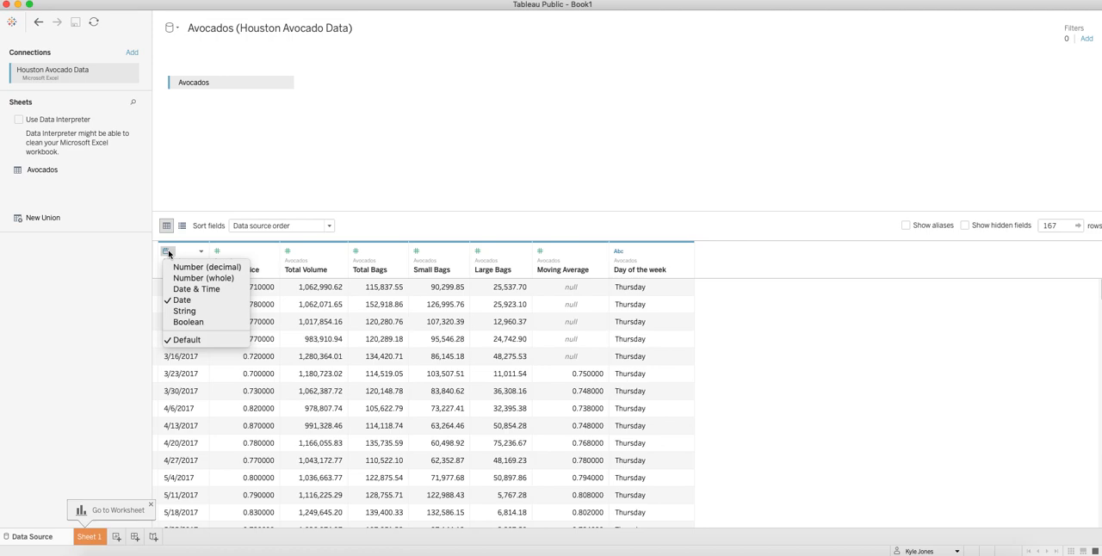
{"action": "left_click", "coordinate": [452, 195]}
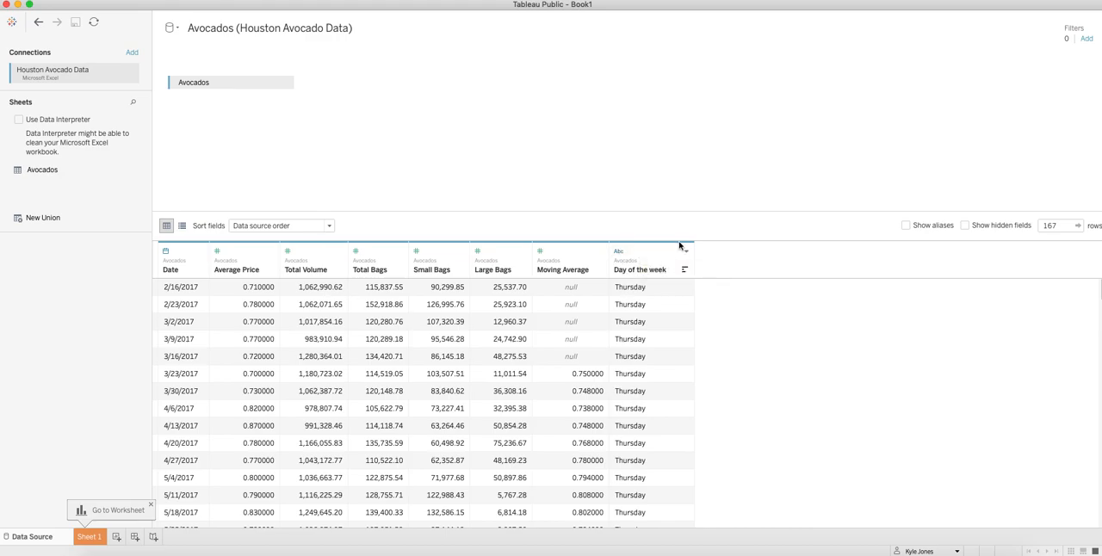
{"action": "scroll", "coordinate": [365, 376], "scroll_direction": "down", "scroll_amount": 5}
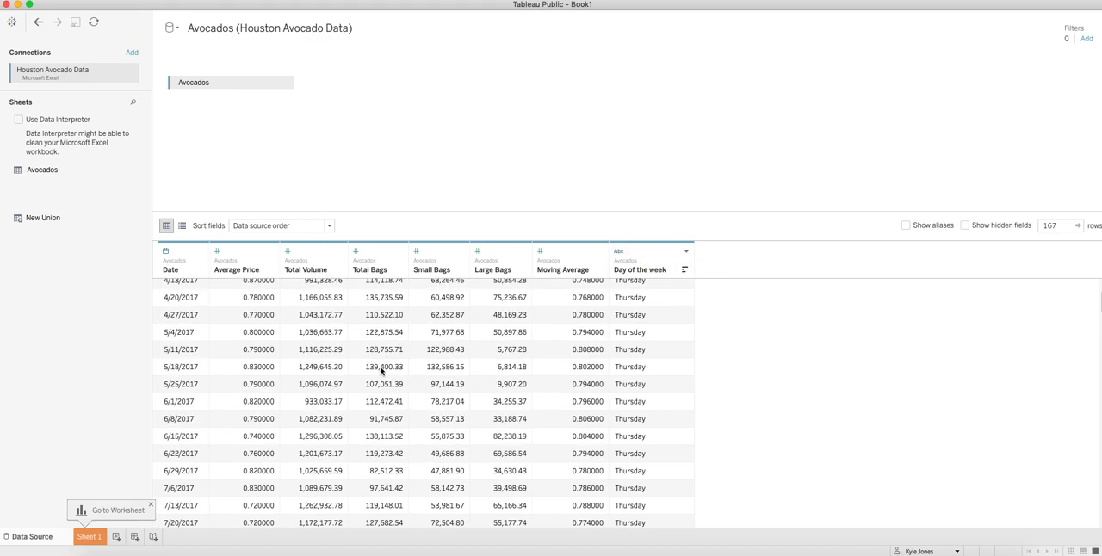
{"action": "scroll", "coordinate": [362, 377], "scroll_direction": "up", "scroll_amount": 10}
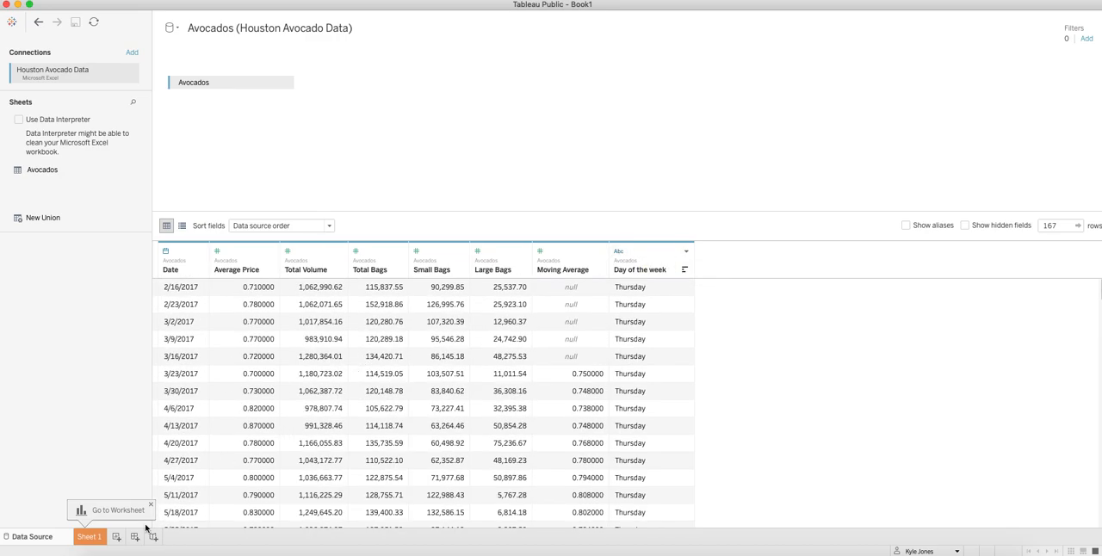
On Sheet 1, place Date on Columns and set it to continuous Week Number
{"action": "left_click", "coordinate": [90, 536]}
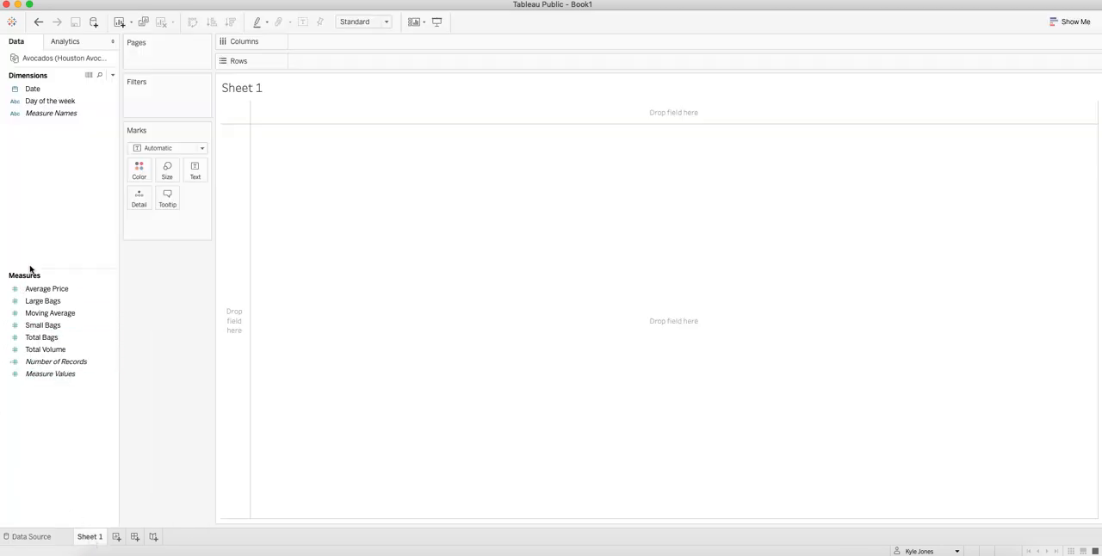
{"action": "left_click_drag", "start_coordinate": [46, 91], "coordinate": [362, 47]}
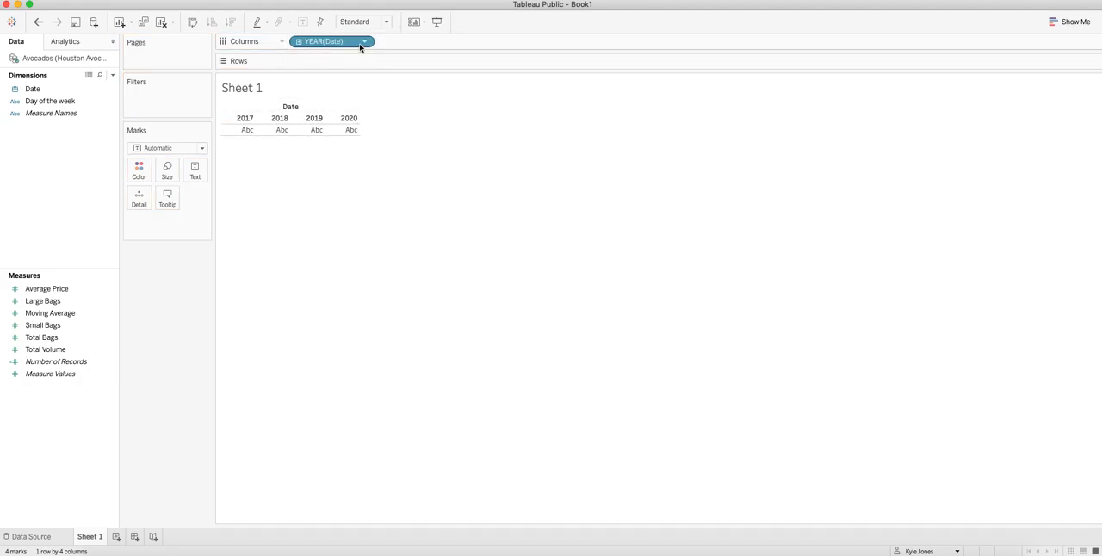
{"action": "left_click", "coordinate": [366, 43]}
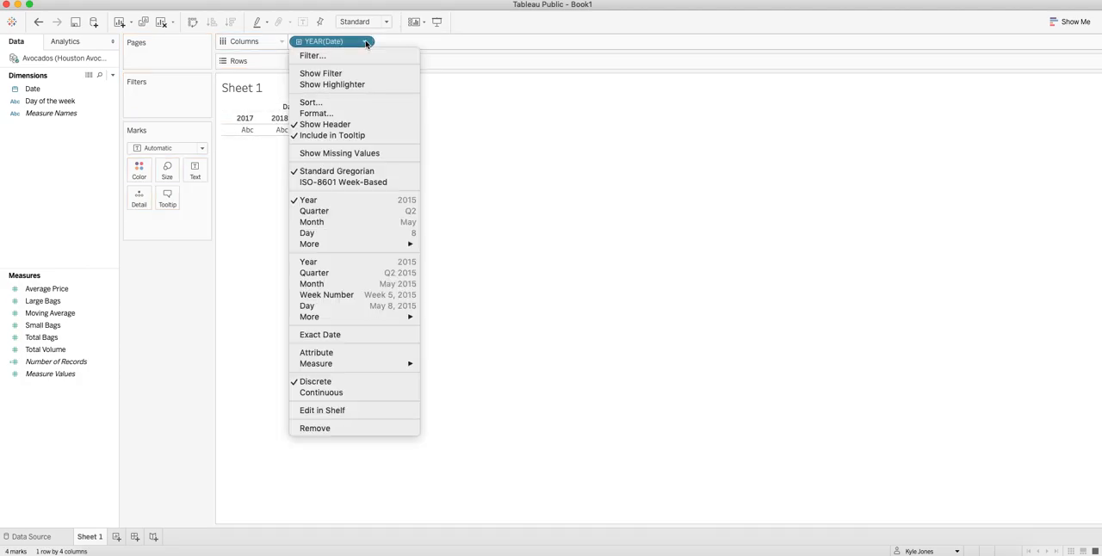
{"action": "left_click", "coordinate": [344, 295]}
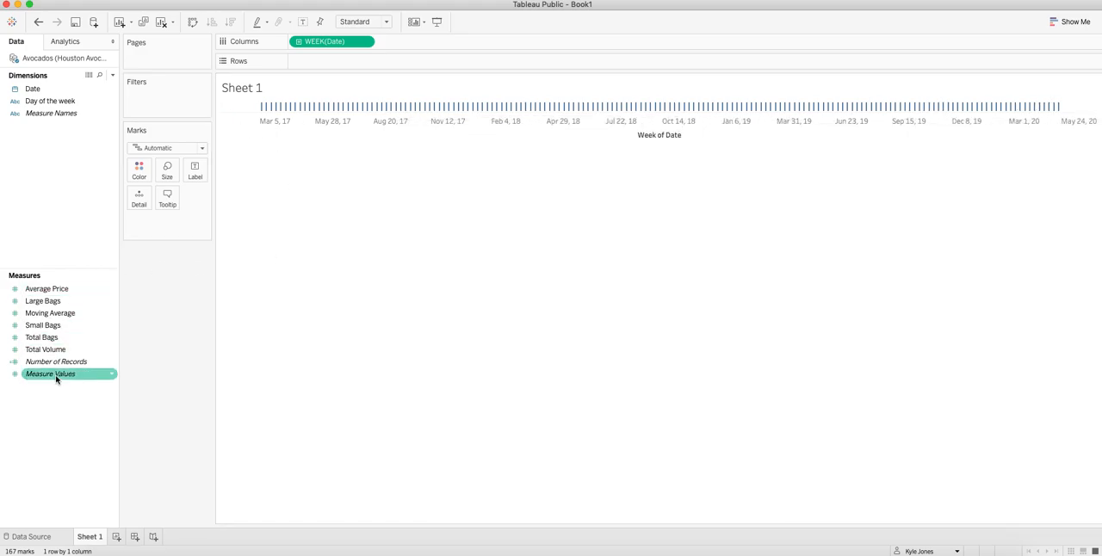
Place Measure Values on Rows and color the lines by Measure Names
{"action": "left_click_drag", "start_coordinate": [45, 380], "coordinate": [316, 62]}
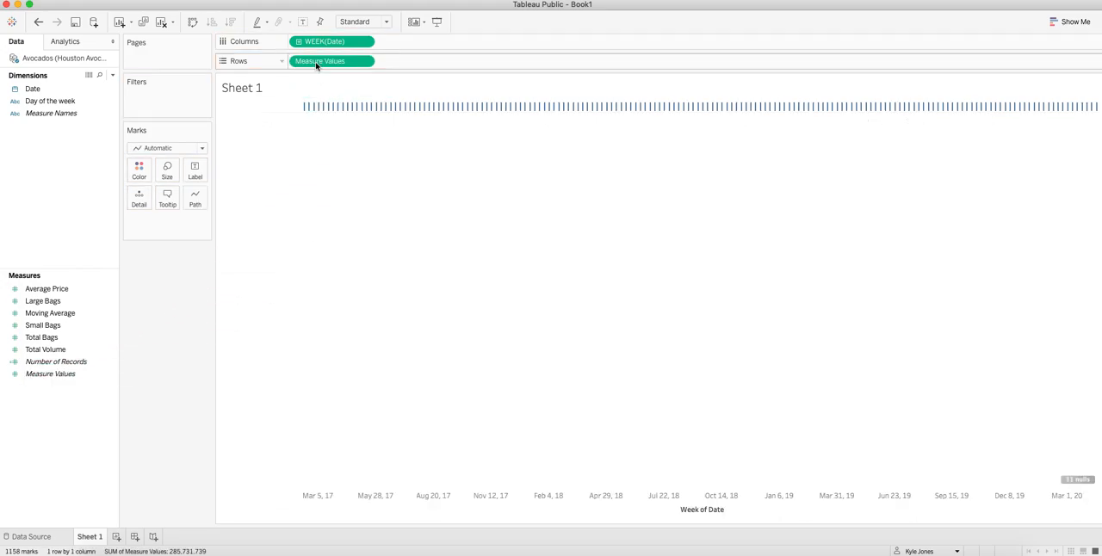
{"action": "left_click_drag", "start_coordinate": [54, 115], "coordinate": [138, 169]}
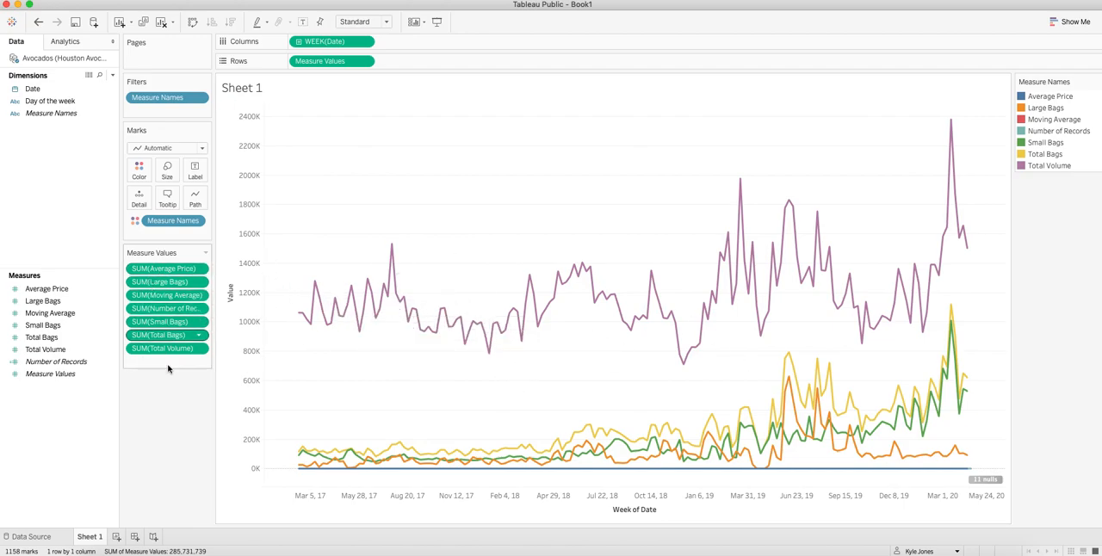
Remove Large Bags, Number of Records, Small Bags, Total Bags and Total Volume from Measure Values, keeping only Average Price and Moving Average
{"action": "left_click", "coordinate": [164, 284]}
{"action": "key", "text": "Delete"}
{"action": "left_click", "coordinate": [163, 299]}
{"action": "key", "text": "Delete"}
{"action": "left_click", "coordinate": [161, 309]}
{"action": "left_click", "coordinate": [162, 295]}
{"action": "key", "text": "Delete"}
{"action": "left_click", "coordinate": [165, 296]}
{"action": "key", "text": "Delete"}
{"action": "left_click", "coordinate": [168, 296]}
{"action": "key", "text": "Delete"}
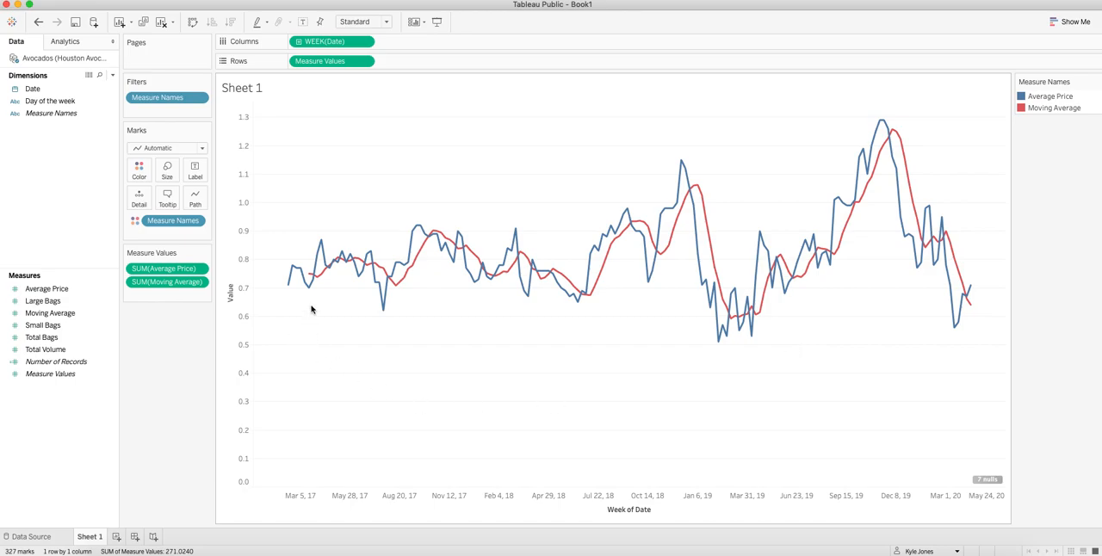
{"action": "mouse_move", "coordinate": [303, 280]}
{"action": "mouse_move", "coordinate": [586, 296]}
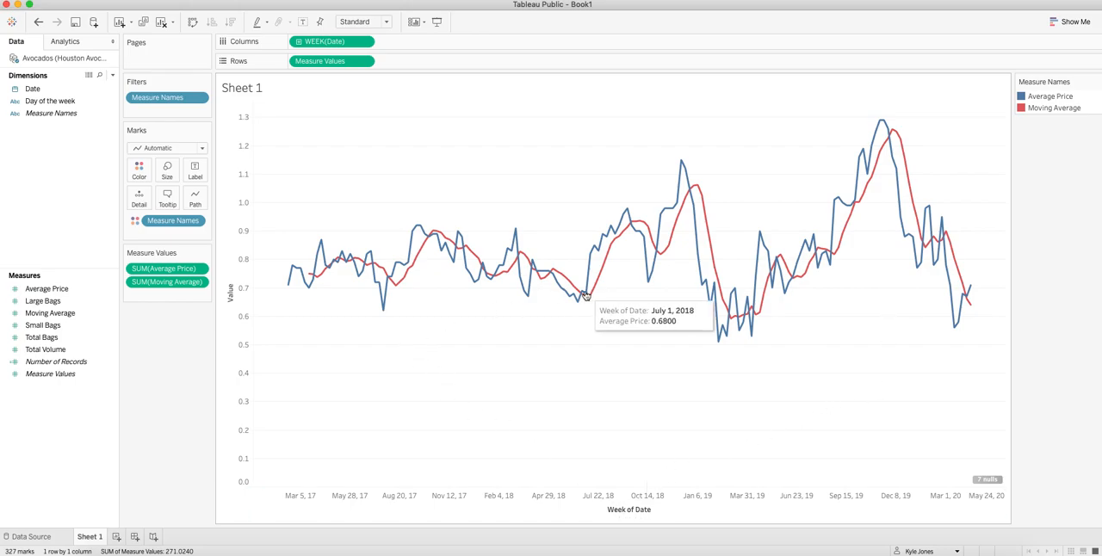
{"action": "double_click", "coordinate": [231, 297]}
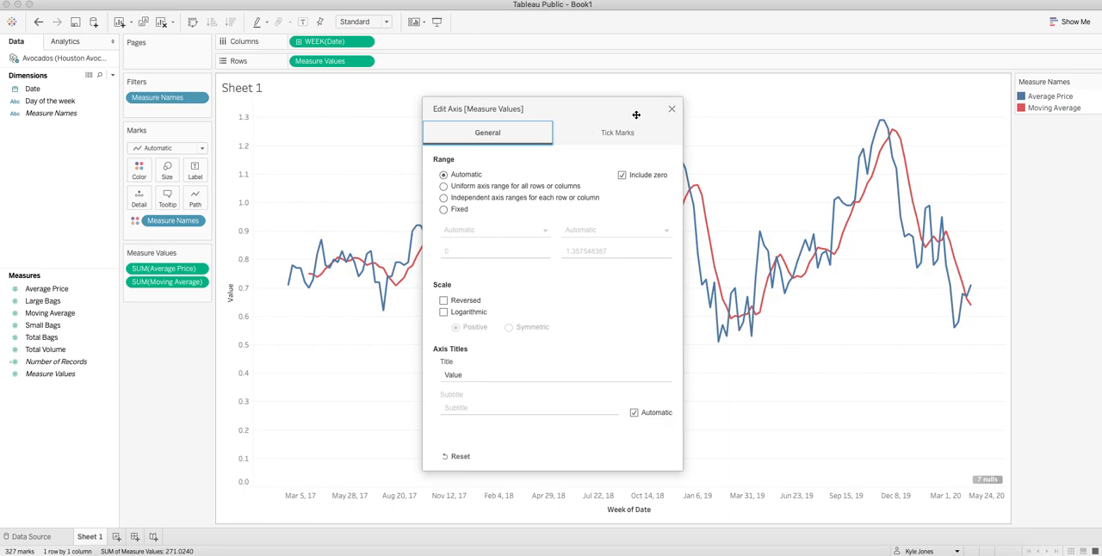
{"action": "left_click", "coordinate": [672, 109]}
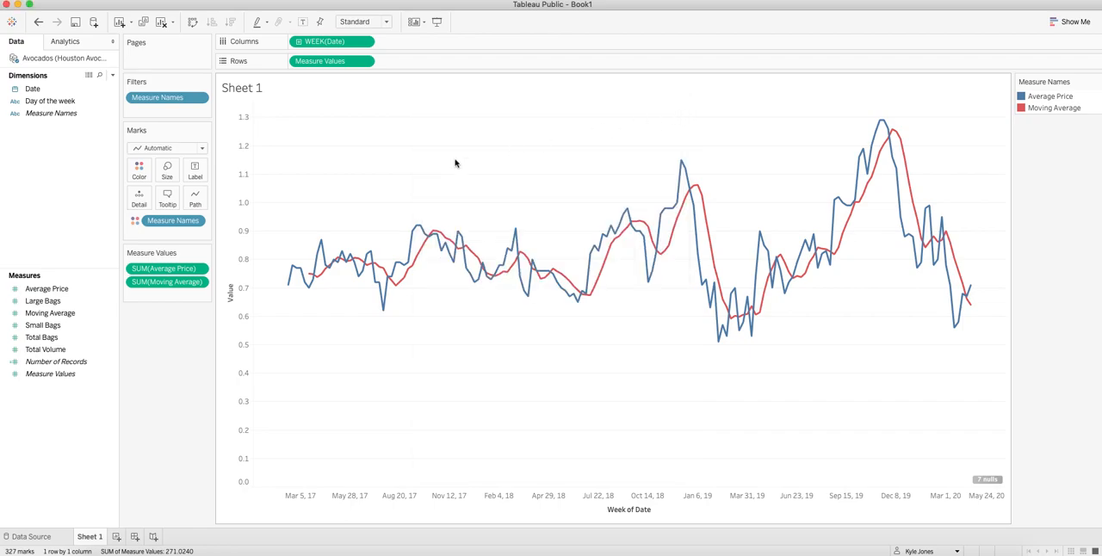
{"action": "right_click", "coordinate": [232, 221]}
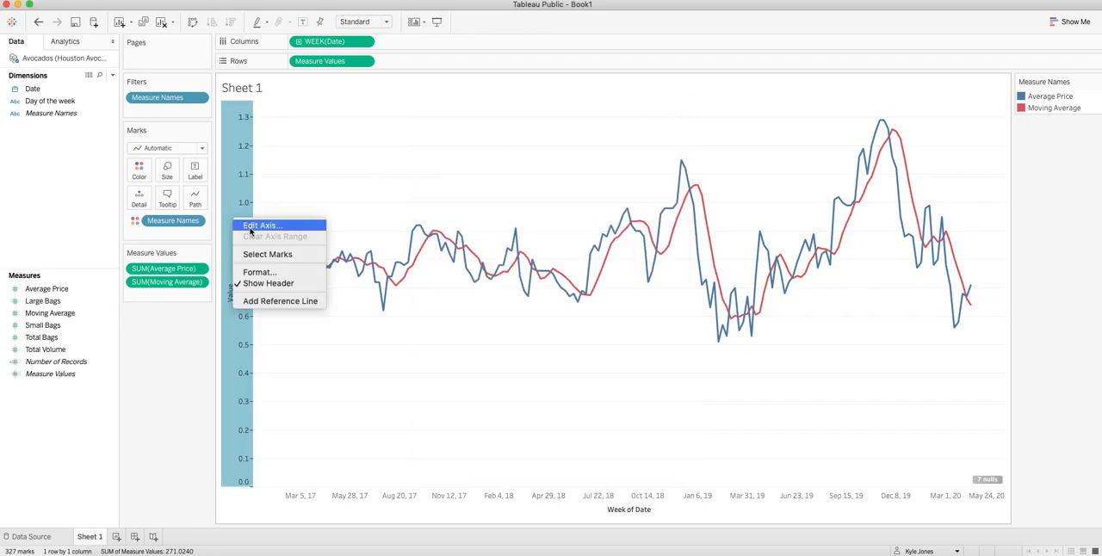
{"action": "left_click", "coordinate": [250, 228]}
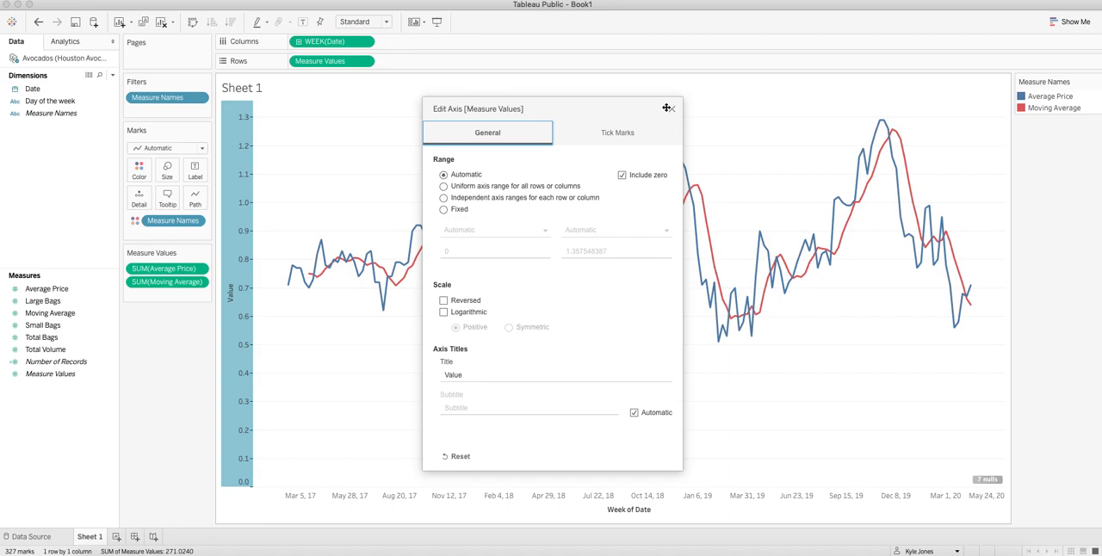
{"action": "left_click", "coordinate": [672, 108]}
{"action": "right_click", "coordinate": [238, 181]}
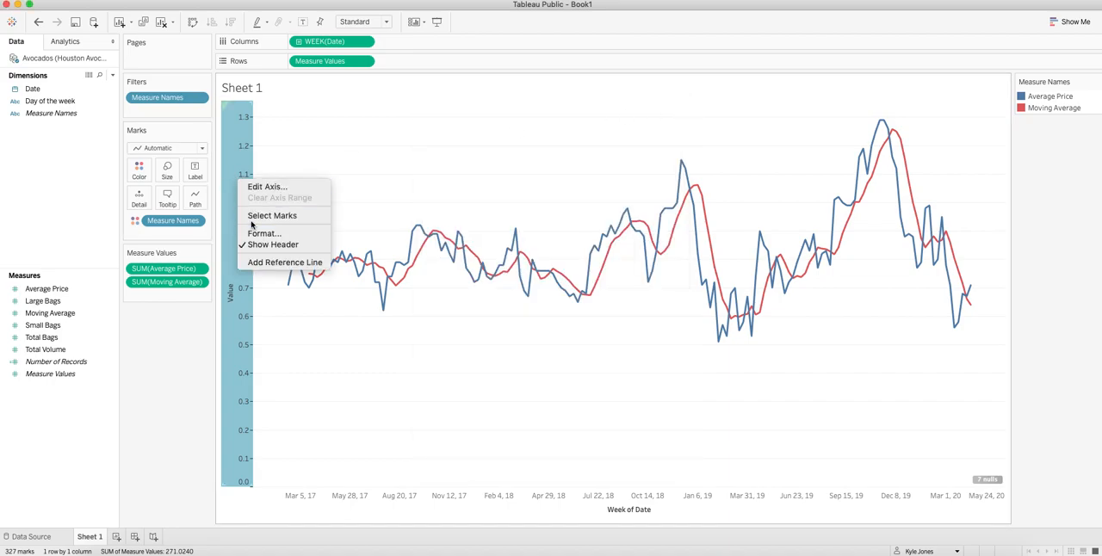
{"action": "left_click", "coordinate": [256, 231]}
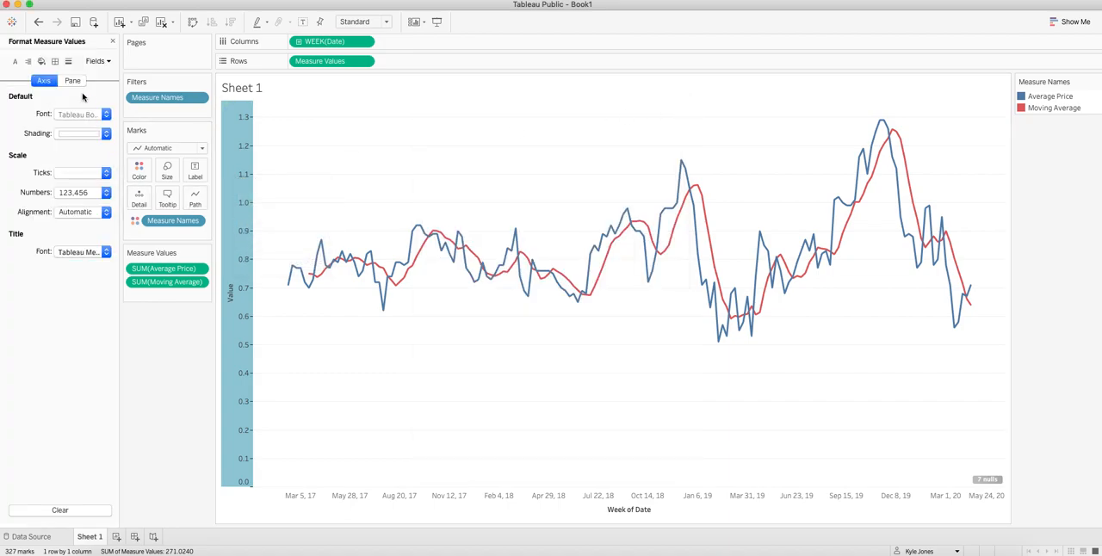
{"action": "left_click", "coordinate": [112, 41]}
Change the vertical axis title to "Price of an avocado"
{"action": "double_click", "coordinate": [230, 298]}
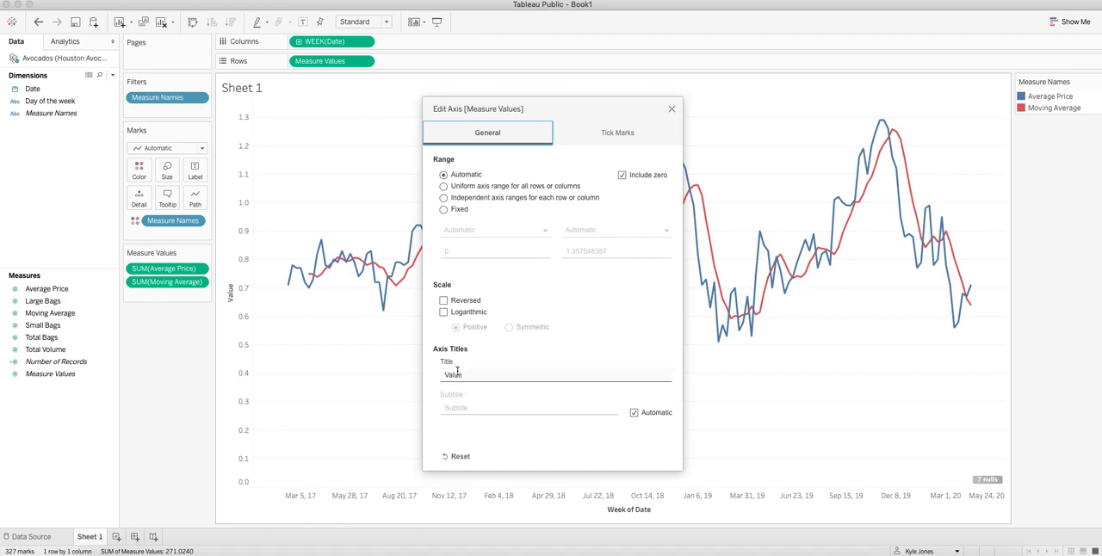
{"action": "double_click", "coordinate": [458, 374]}
{"action": "type", "text": "Price o"}
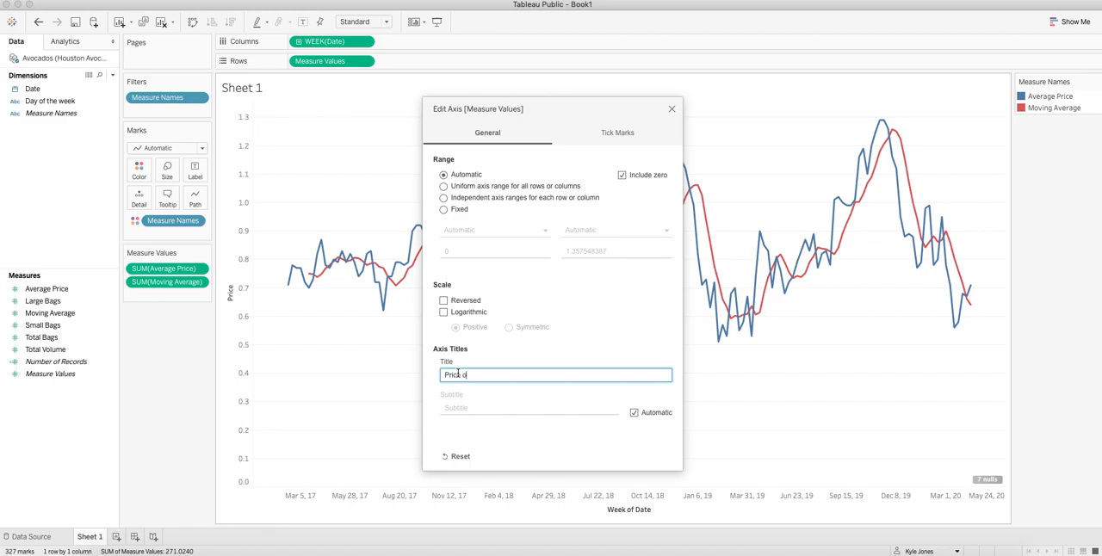
{"action": "type", "text": "f an avocado"}
{"action": "left_click", "coordinate": [672, 109]}
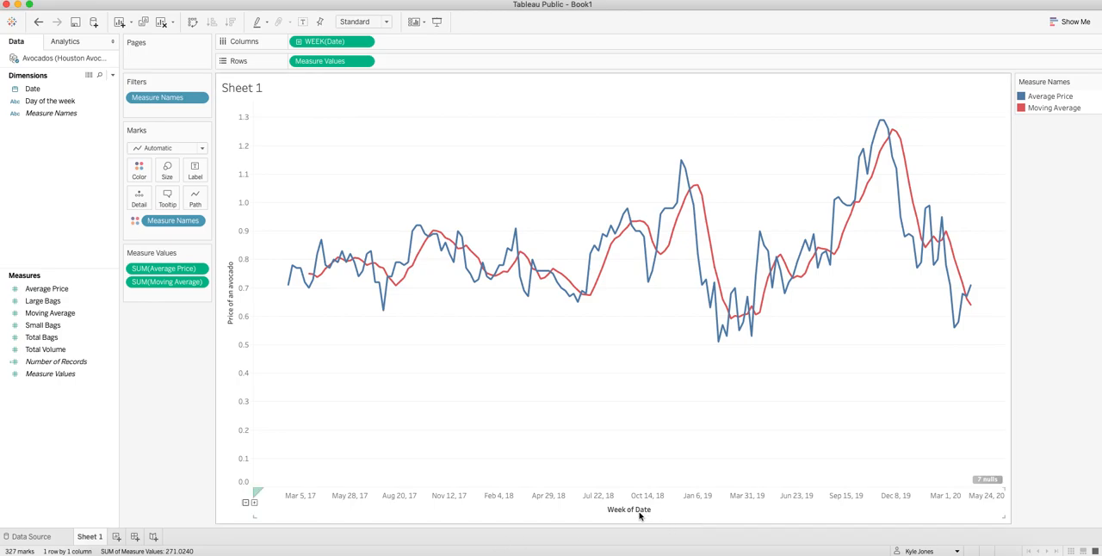
Insert a prefix directly before the Measure Values field in the chart's tooltip and check the tooltip on the lines
{"action": "mouse_move", "coordinate": [945, 216]}
{"action": "left_click", "coordinate": [165, 203]}
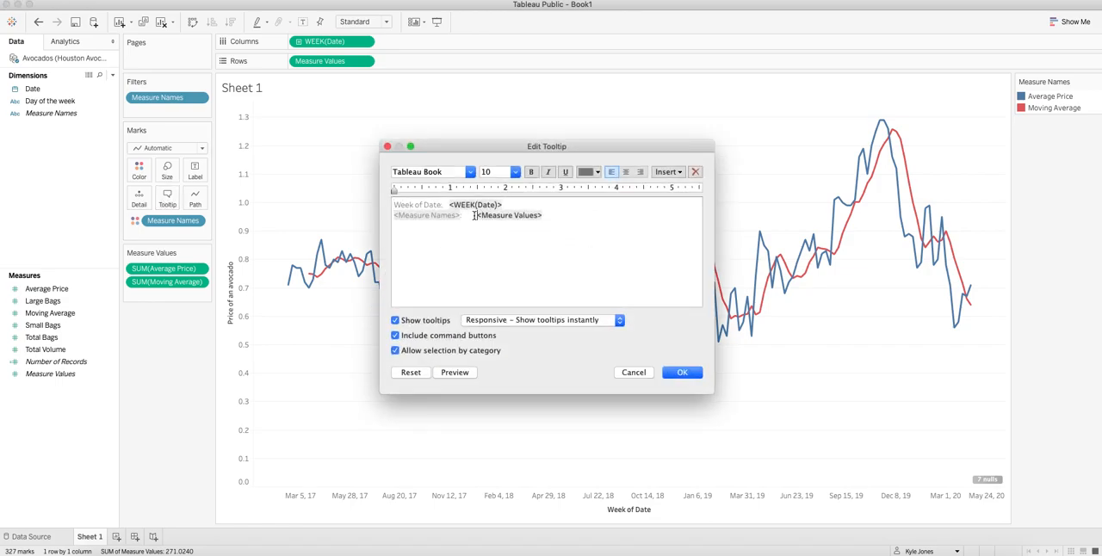
{"action": "type", "text": "S"}
{"action": "left_click", "coordinate": [681, 372]}
{"action": "mouse_move", "coordinate": [628, 223]}
{"action": "mouse_move", "coordinate": [683, 175]}
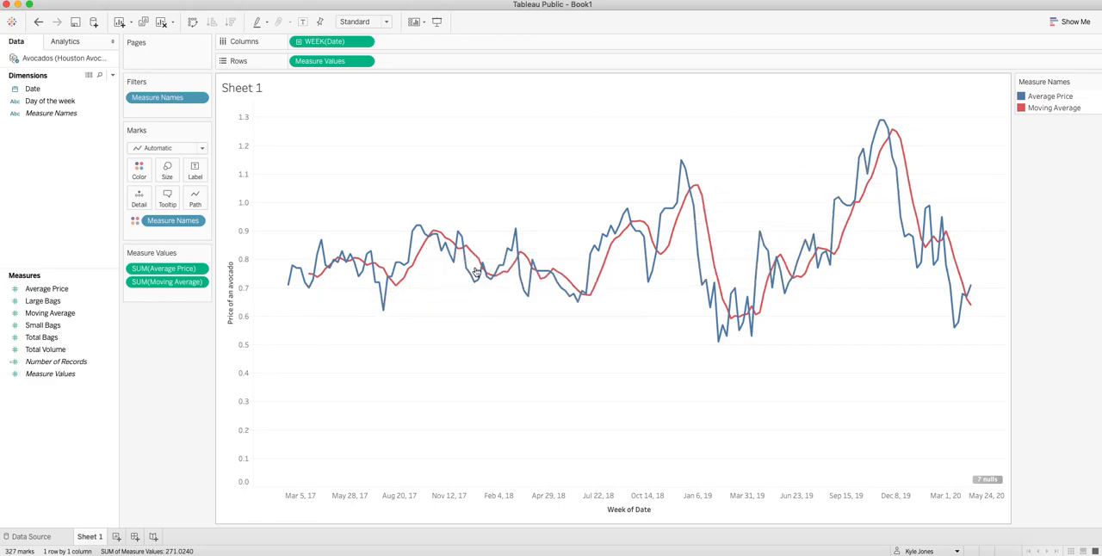
{"action": "mouse_move", "coordinate": [705, 295]}
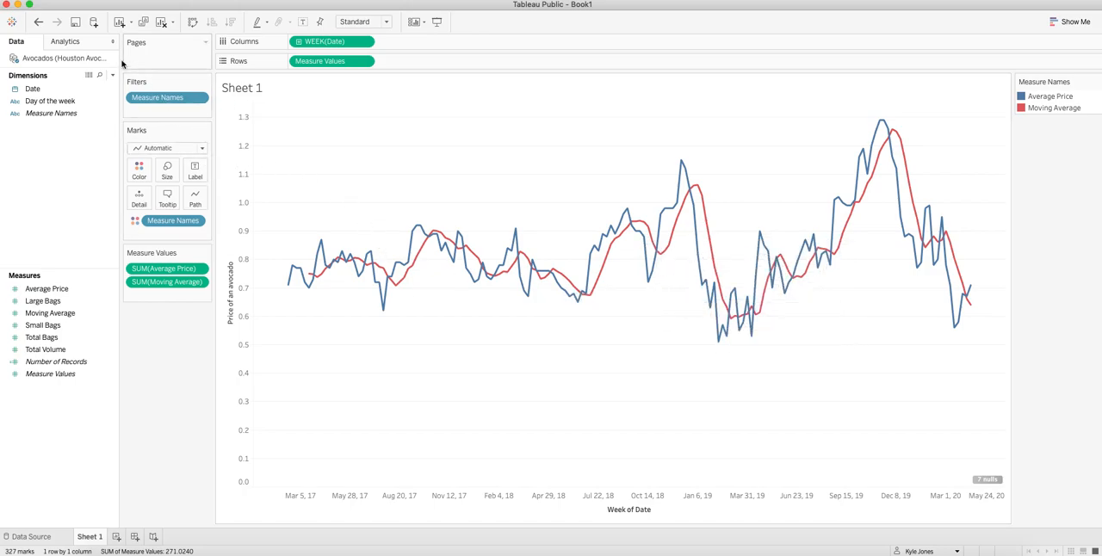
Add trend lines and a forecast to the avocado price chart
{"action": "left_click", "coordinate": [68, 41]}
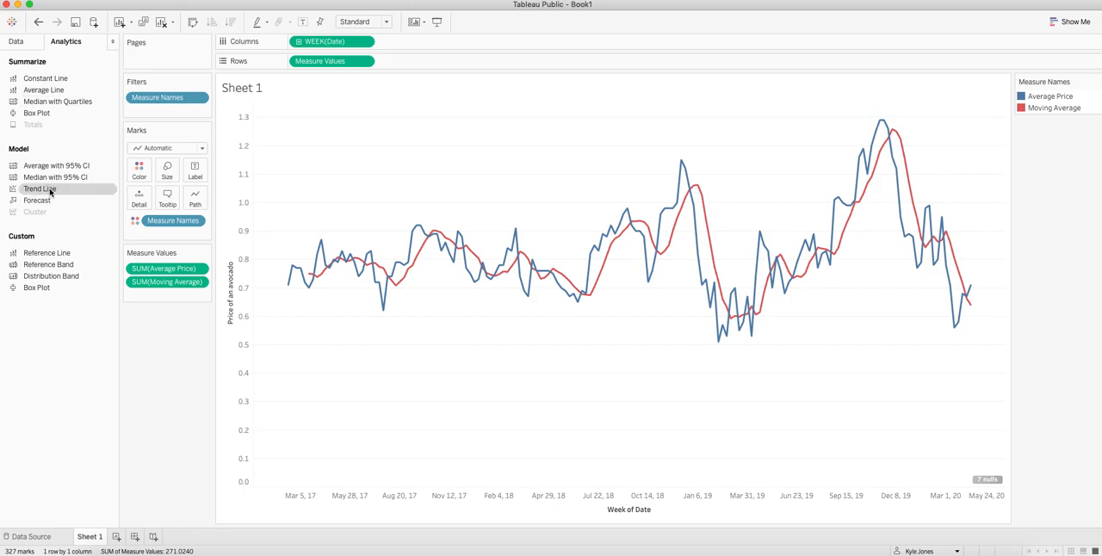
{"action": "left_click_drag", "start_coordinate": [50, 192], "coordinate": [325, 135]}
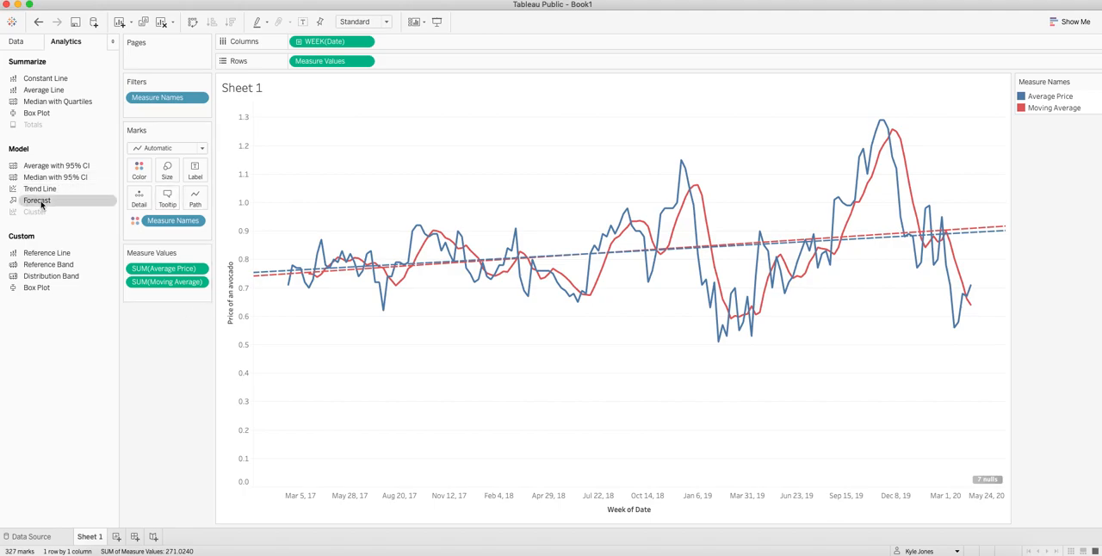
{"action": "left_click_drag", "start_coordinate": [40, 205], "coordinate": [321, 126]}
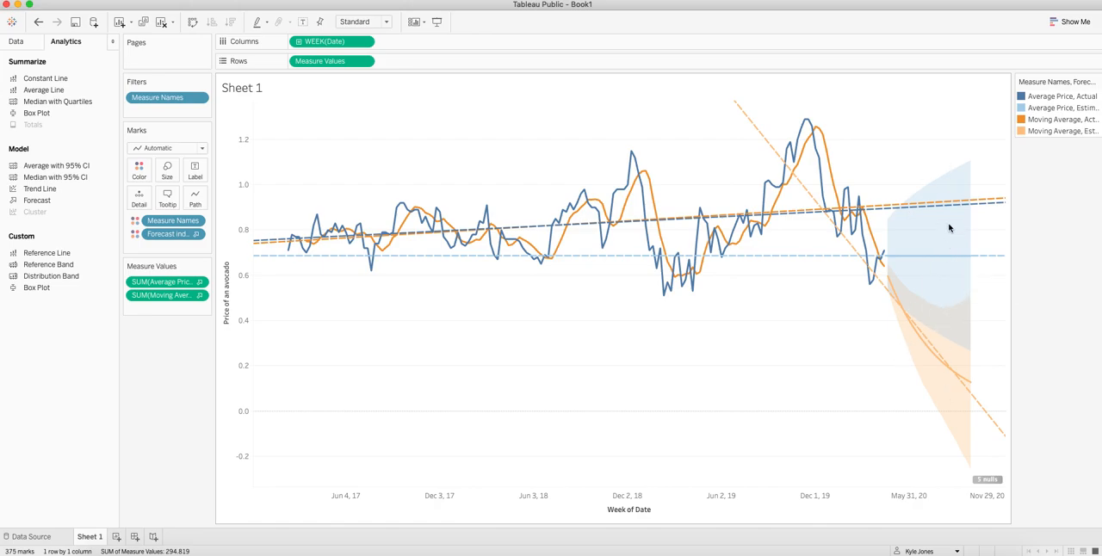
Widen the color legend and highlight the Average Price, Estimate and Moving Average, Estimate series one after the other
{"action": "left_click_drag", "start_coordinate": [1013, 115], "coordinate": [944, 117]}
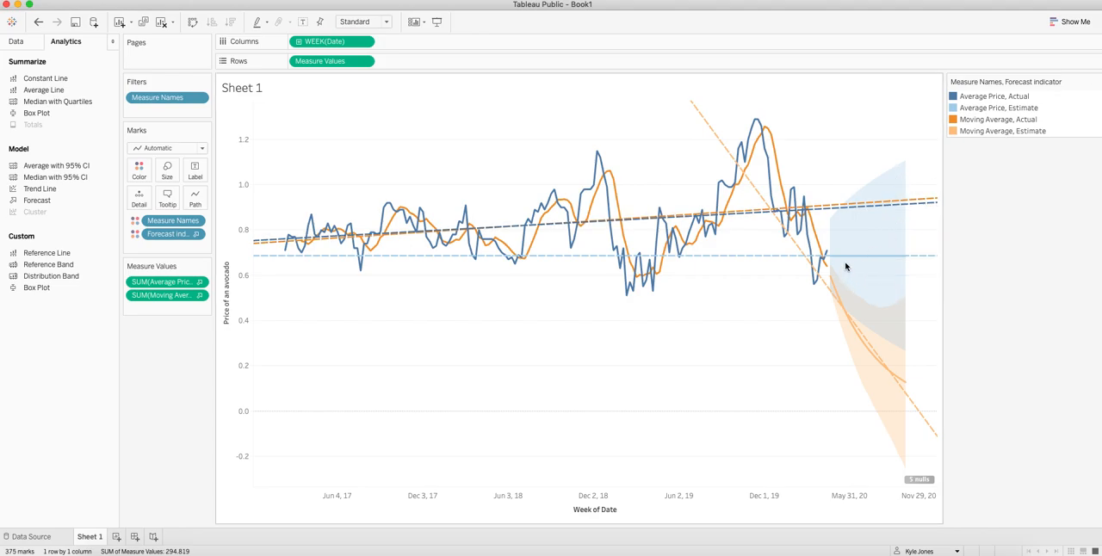
{"action": "mouse_move", "coordinate": [840, 207]}
{"action": "left_click", "coordinate": [969, 111]}
{"action": "mouse_move", "coordinate": [889, 234]}
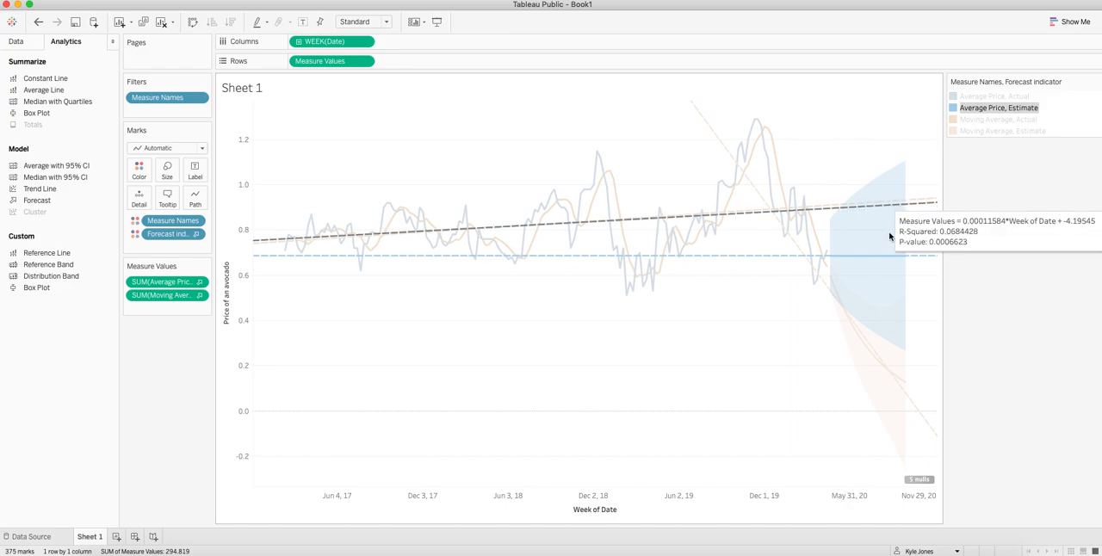
{"action": "left_click", "coordinate": [1001, 131]}
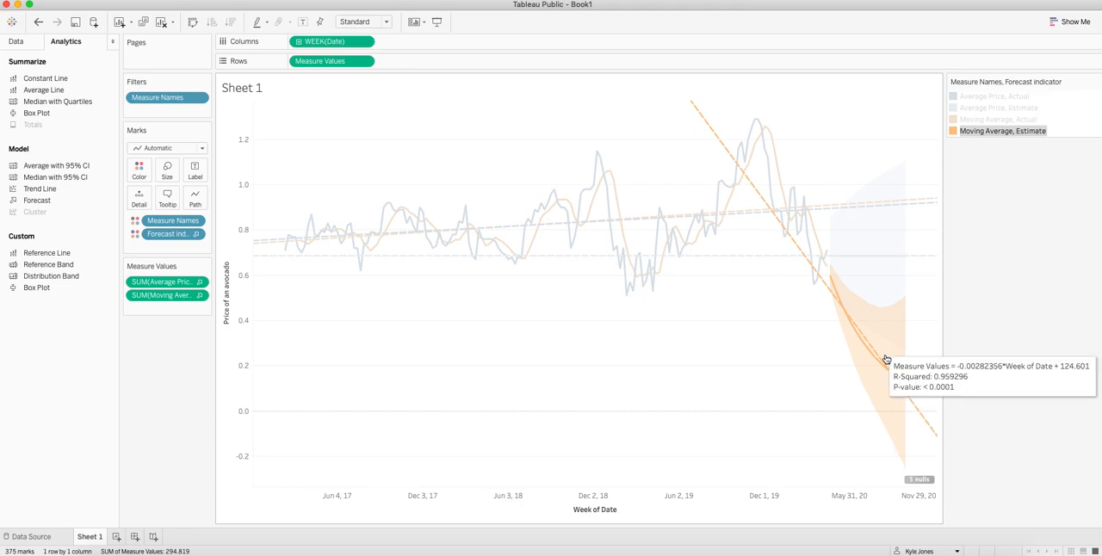
Clear the legend highlight and create a new dashboard containing Sheet 1
{"action": "left_click", "coordinate": [991, 110]}
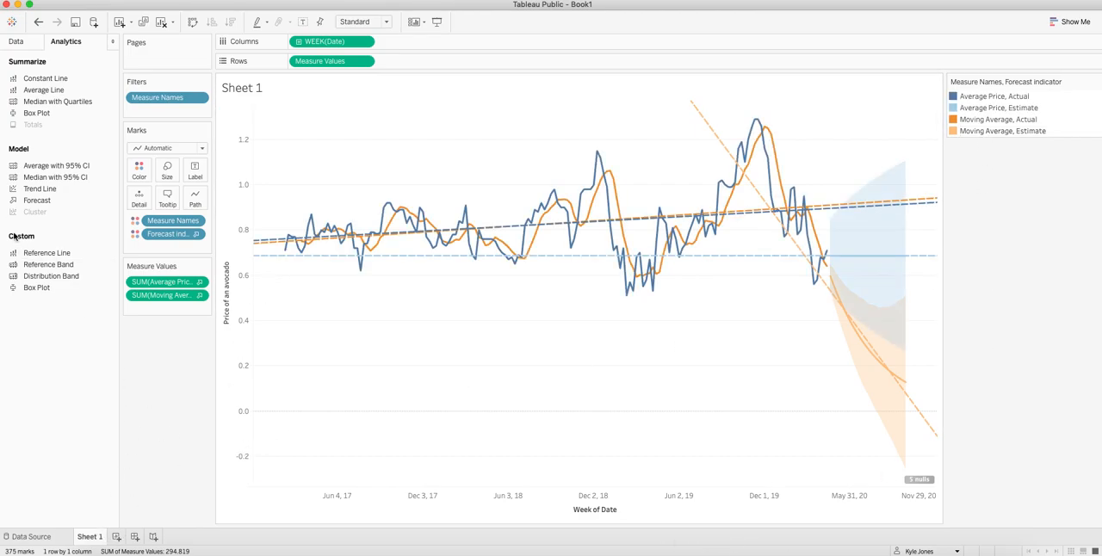
{"action": "left_click", "coordinate": [136, 540]}
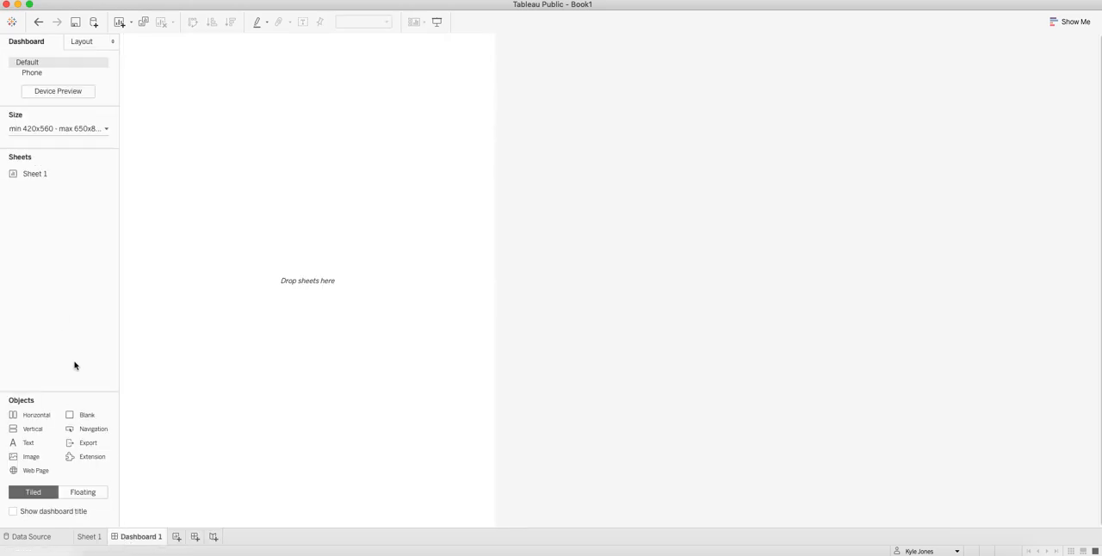
{"action": "left_click_drag", "start_coordinate": [38, 174], "coordinate": [232, 185]}
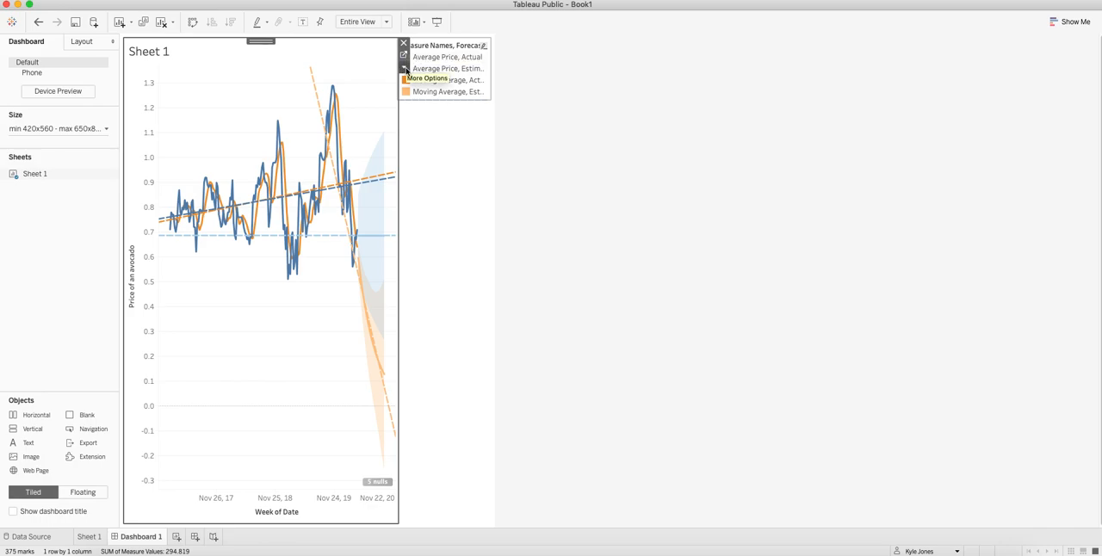
Make the dashboard's color legend floating and move it over the empty area below the price lines, near the vertical axis
{"action": "left_click", "coordinate": [484, 45]}
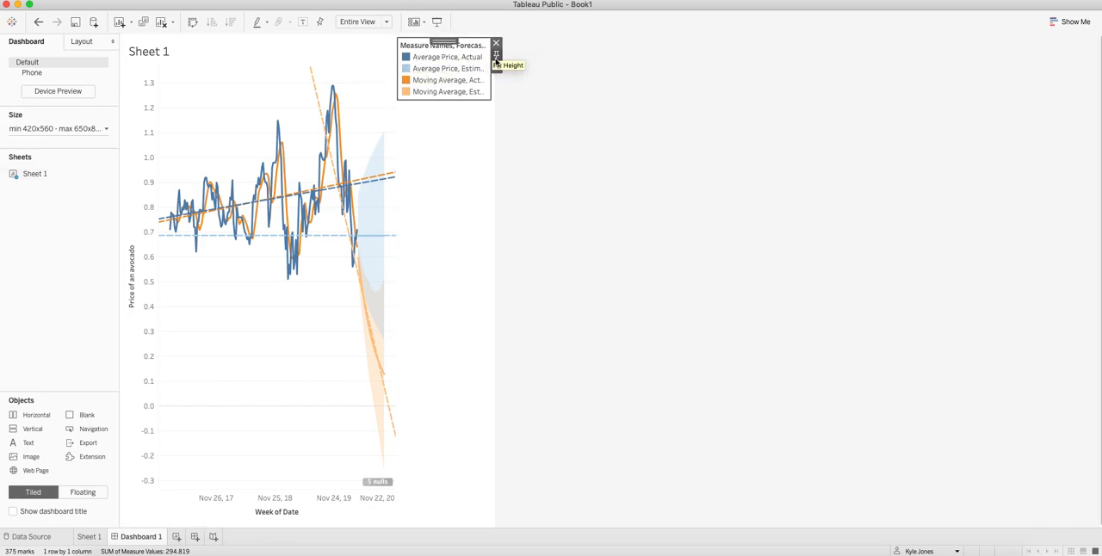
{"action": "left_click", "coordinate": [496, 67]}
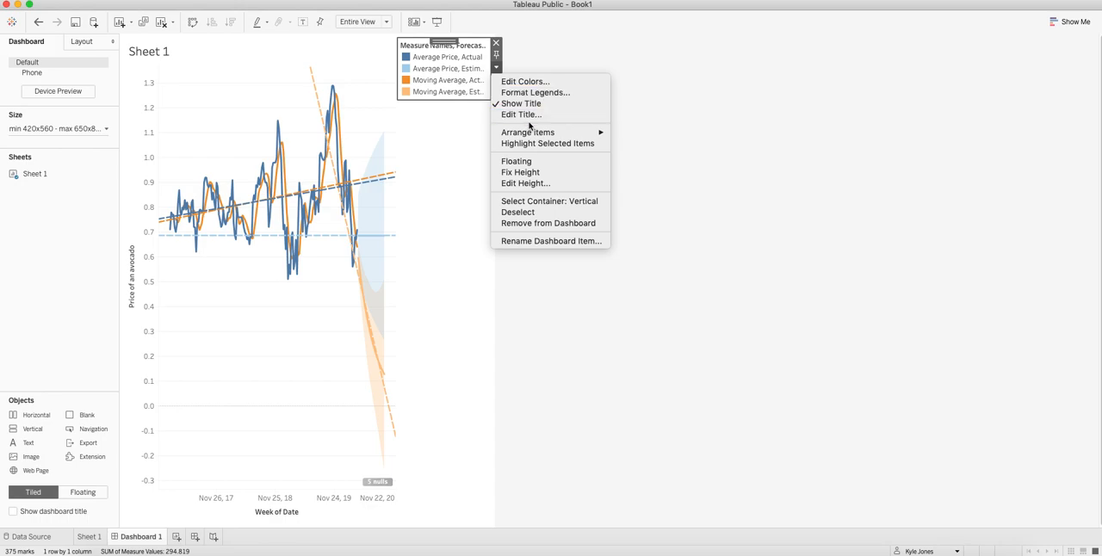
{"action": "left_click", "coordinate": [536, 163]}
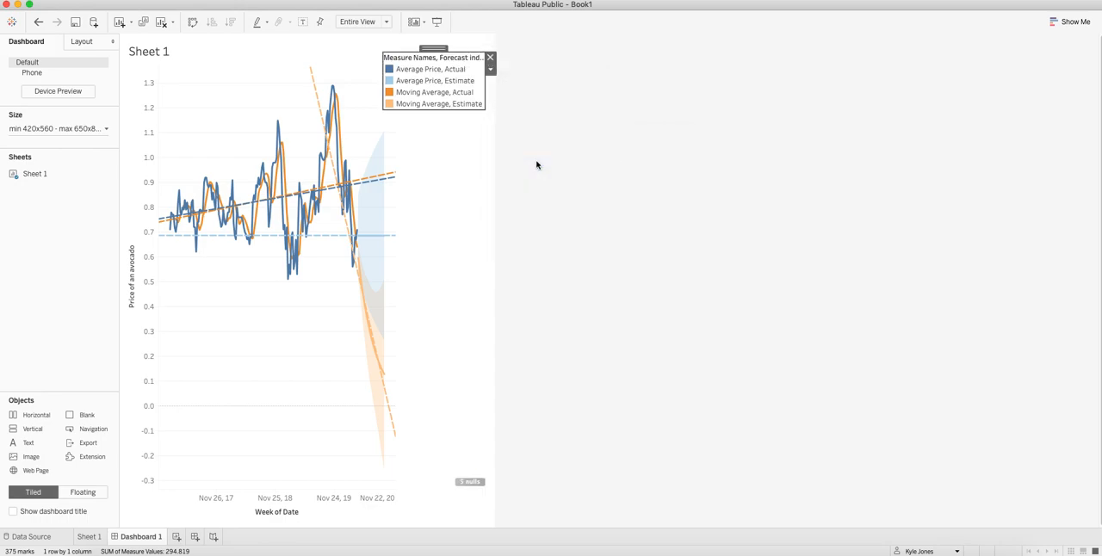
{"action": "left_click_drag", "start_coordinate": [411, 58], "coordinate": [199, 344]}
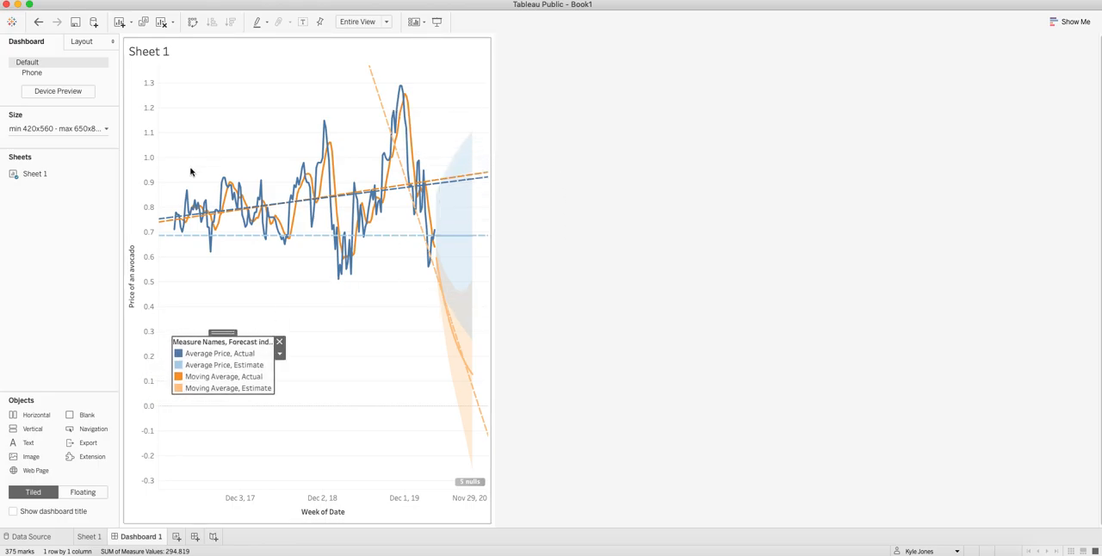
{"action": "double_click", "coordinate": [147, 53]}
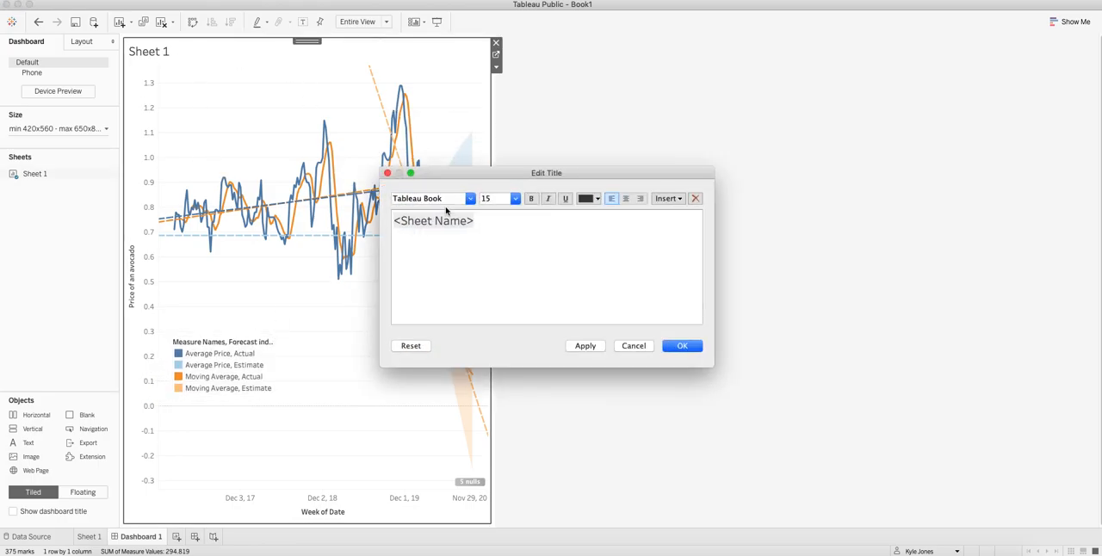
{"action": "left_click_drag", "start_coordinate": [492, 223], "coordinate": [399, 216]}
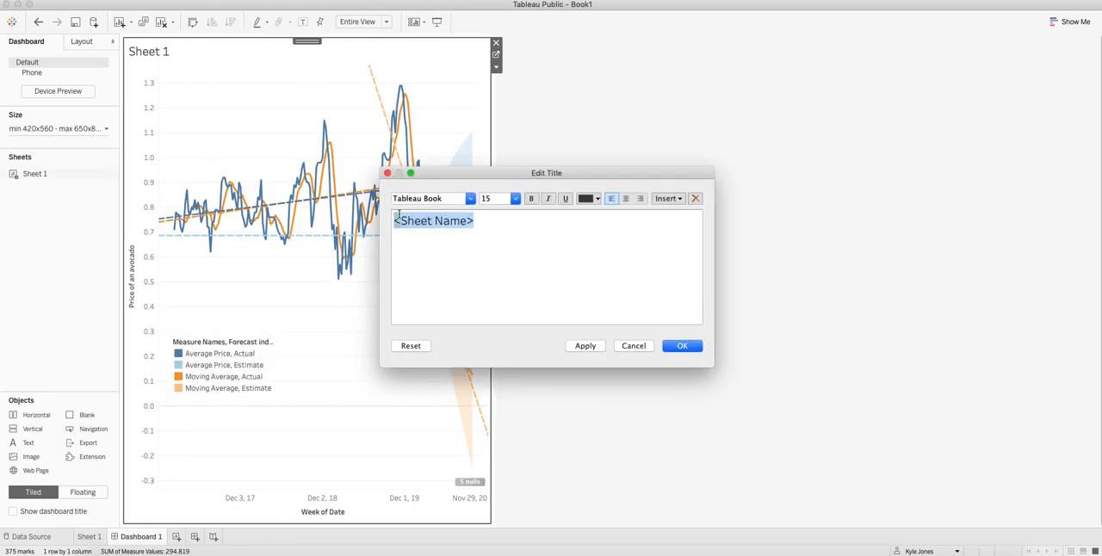
{"action": "left_click", "coordinate": [635, 347]}
Rename the Sheet 1 worksheet as "Avo ado Prices in Houston" and return to Dashboard 1
{"action": "left_click", "coordinate": [89, 537]}
{"action": "double_click", "coordinate": [90, 537]}
{"action": "type", "text": "Avocado Prices in Houston"}
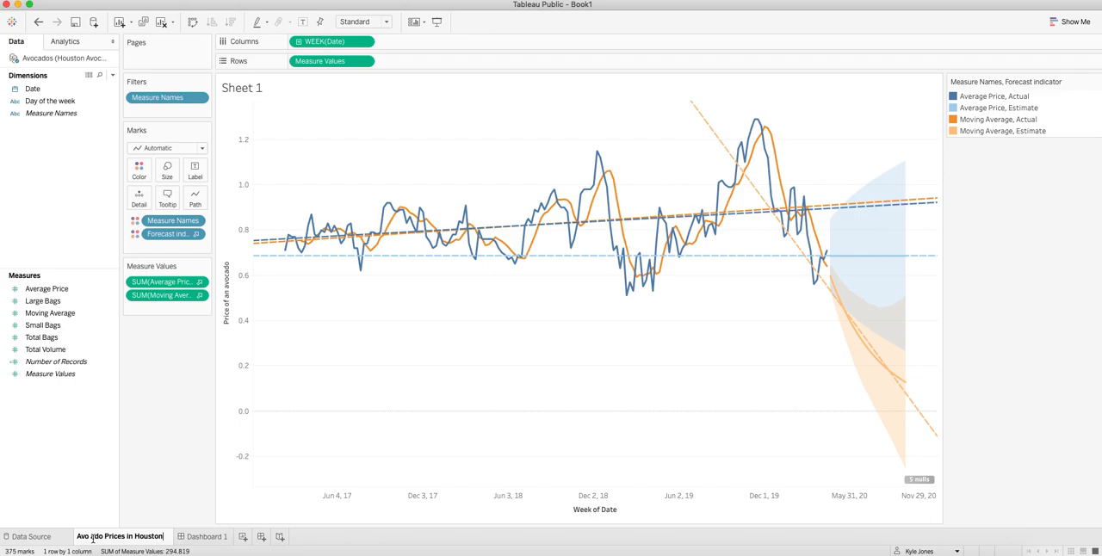
{"action": "key", "text": "Return"}
{"action": "left_click", "coordinate": [216, 536]}
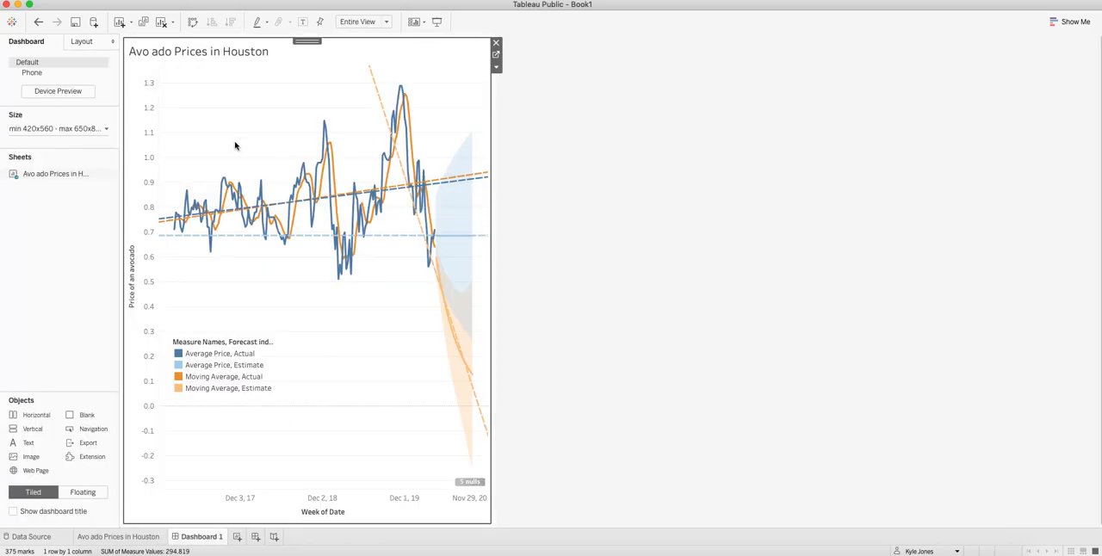
Correct the worksheet name to "Avocado Prices in Houston" and return to Dashboard 1
{"action": "double_click", "coordinate": [103, 538]}
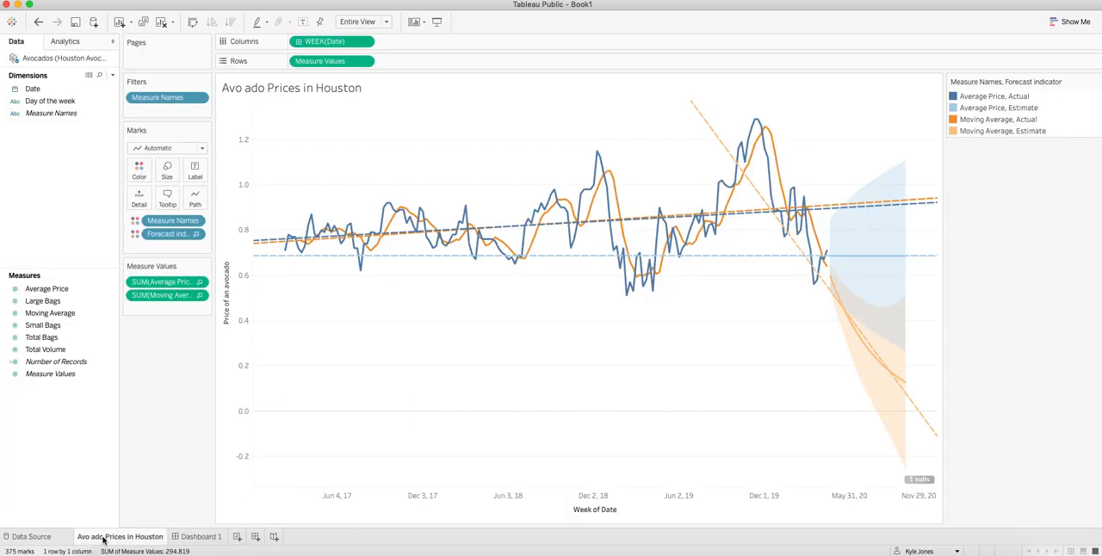
{"action": "left_click", "coordinate": [92, 537]}
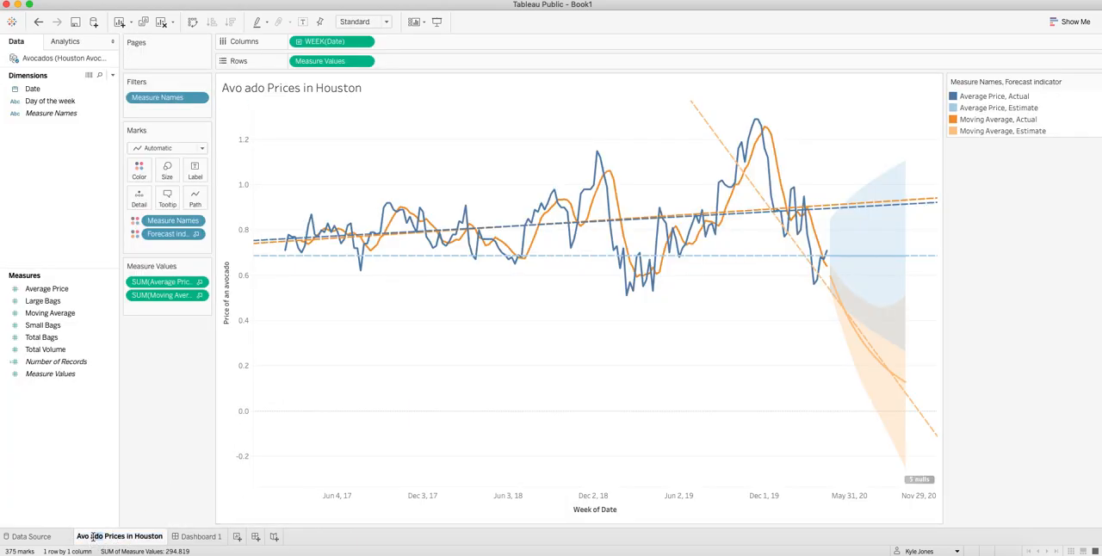
{"action": "type", "text": "c"}
{"action": "type", "text": "c"}
{"action": "key", "text": "Return"}
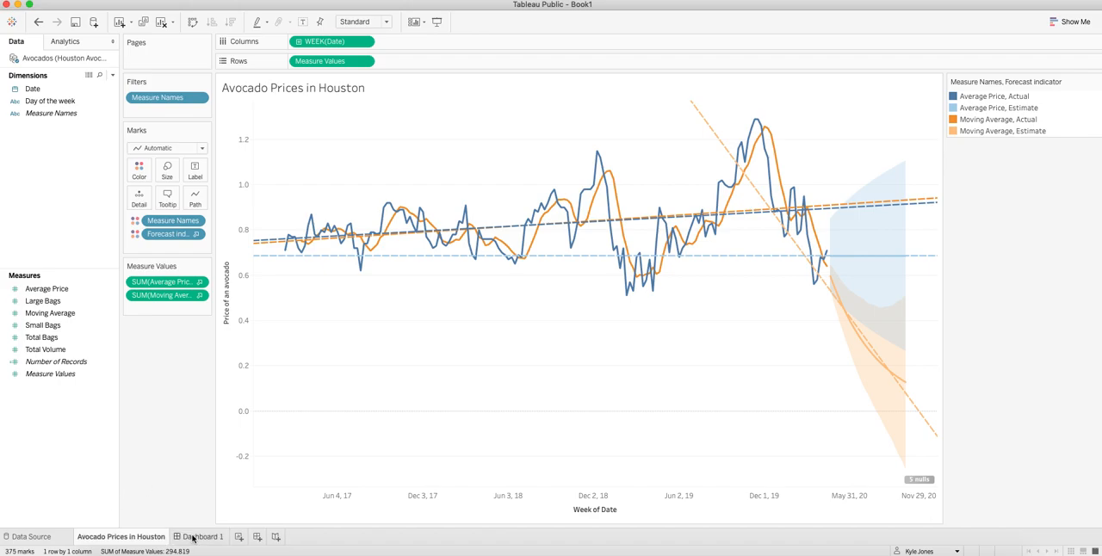
{"action": "left_click", "coordinate": [200, 537]}
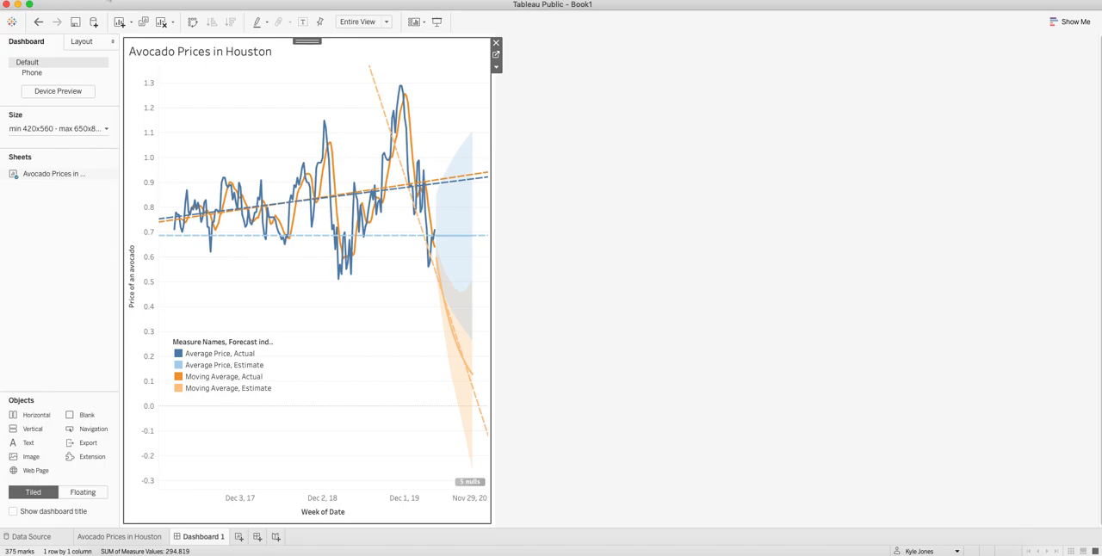
Save the workbook to Tableau Public with the title "Avocado Prices"
{"action": "left_click", "coordinate": [76, 23]}
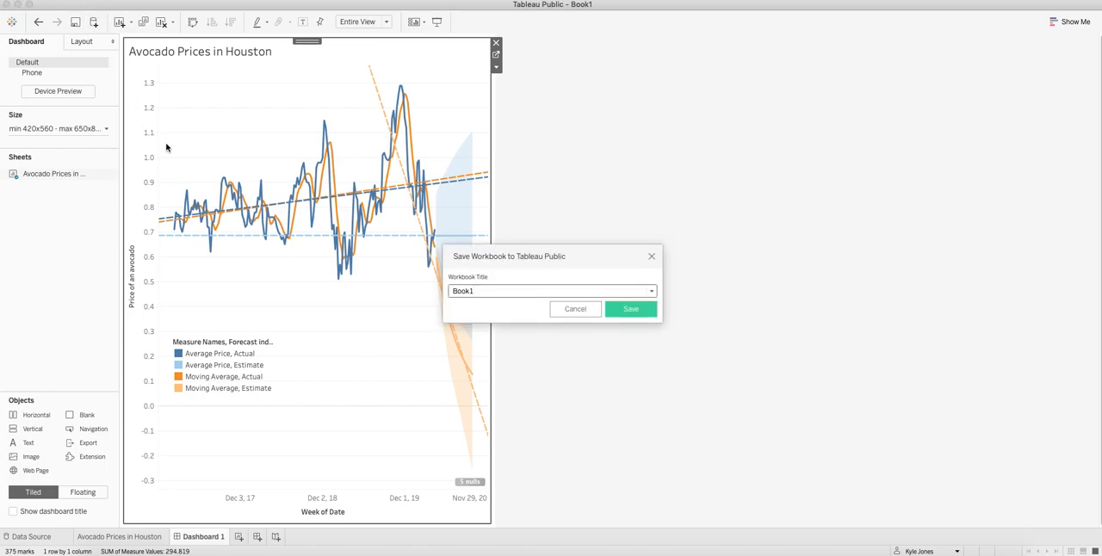
{"action": "key", "text": "BackSpace"}
{"action": "key", "text": "BackSpace"}
{"action": "key", "text": "BackSpace"}
{"action": "type", "text": "Av"}
{"action": "left_click", "coordinate": [633, 310]}
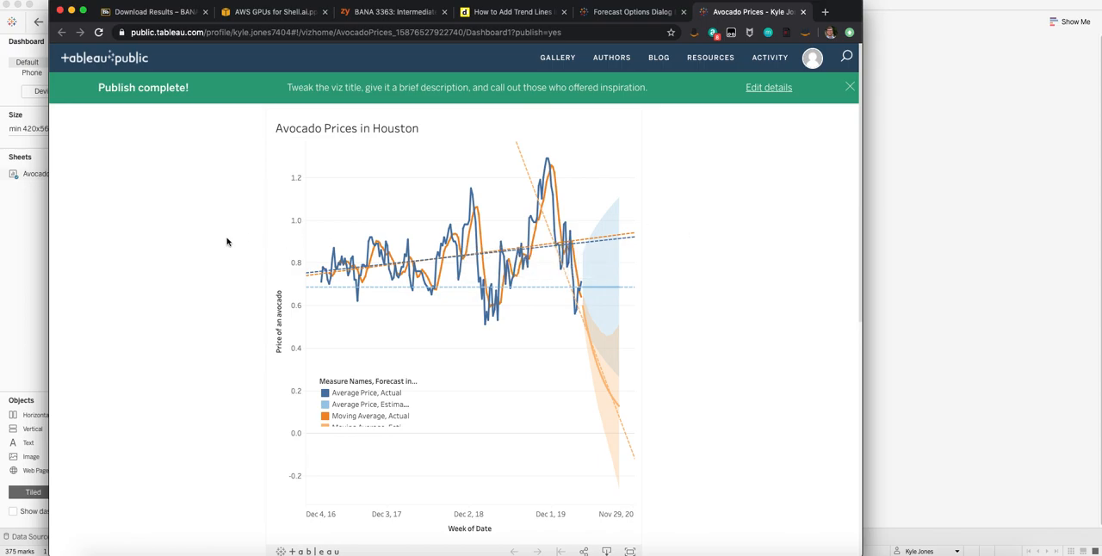
Look through the published Avocado Prices page, including its details below the chart, and reload it from its web address
{"action": "scroll", "coordinate": [671, 226], "scroll_direction": "down", "scroll_amount": 3}
{"action": "scroll", "coordinate": [698, 226], "scroll_direction": "up", "scroll_amount": 3}
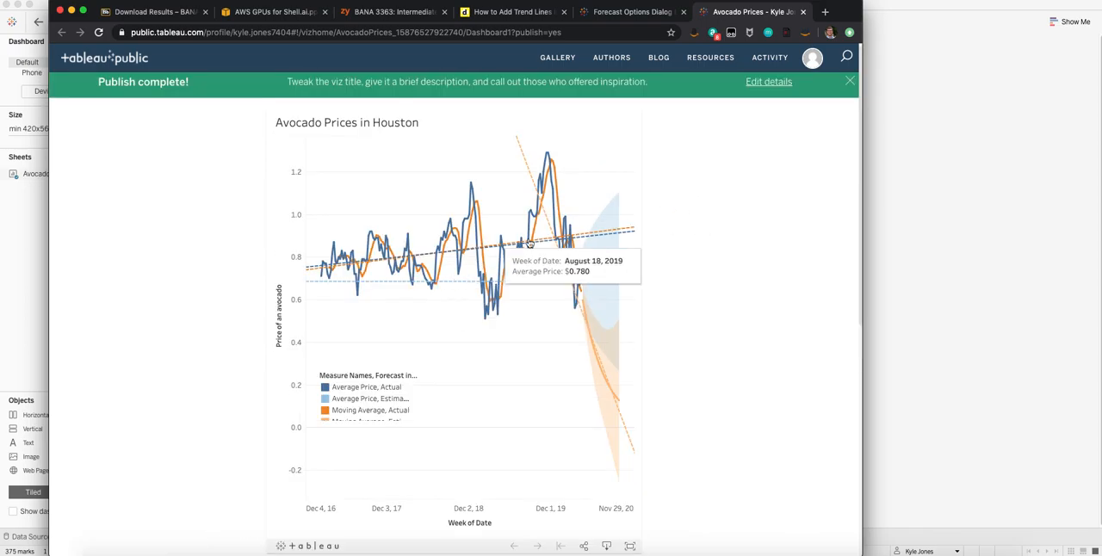
{"action": "scroll", "coordinate": [483, 323], "scroll_direction": "down", "scroll_amount": 5}
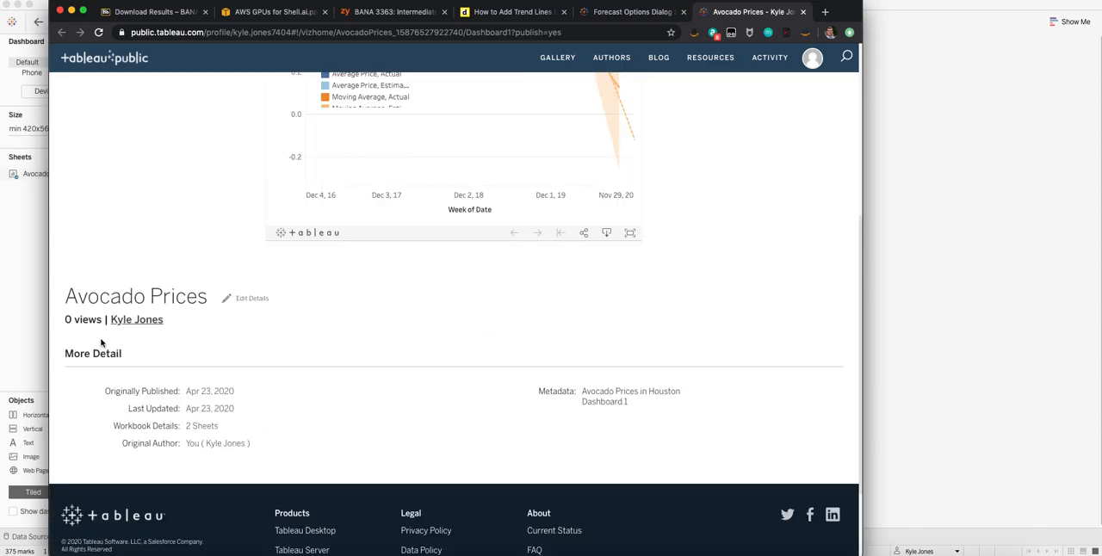
{"action": "scroll", "coordinate": [585, 227], "scroll_direction": "up", "scroll_amount": 5}
{"action": "left_click", "coordinate": [567, 32]}
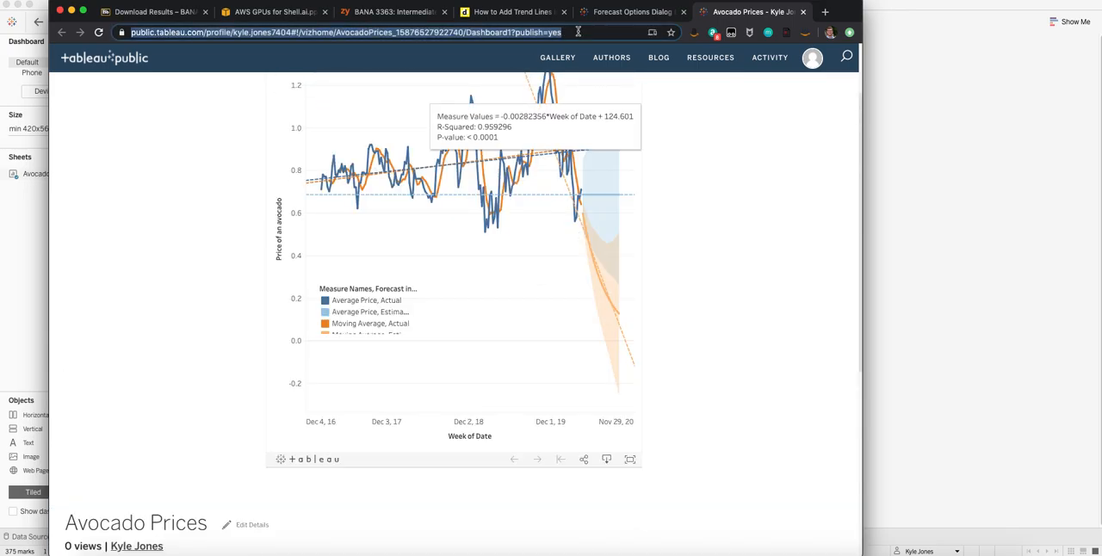
{"action": "key", "text": "Return"}
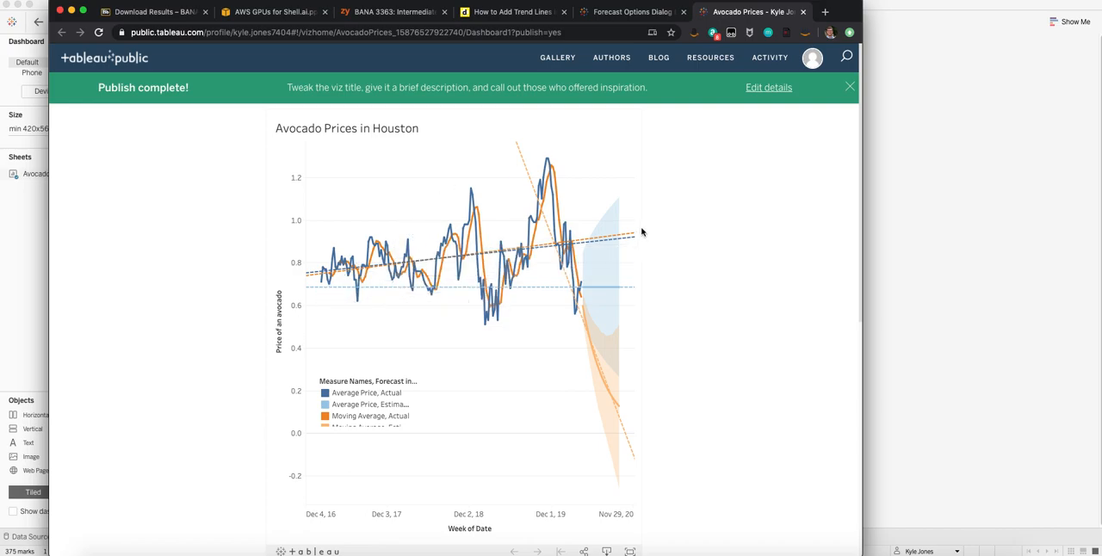
Inspect points on the published chart's Average Price line, including the week of January 26, 2020, and select the page's web address
{"action": "scroll", "coordinate": [591, 274], "scroll_direction": "down", "scroll_amount": 3}
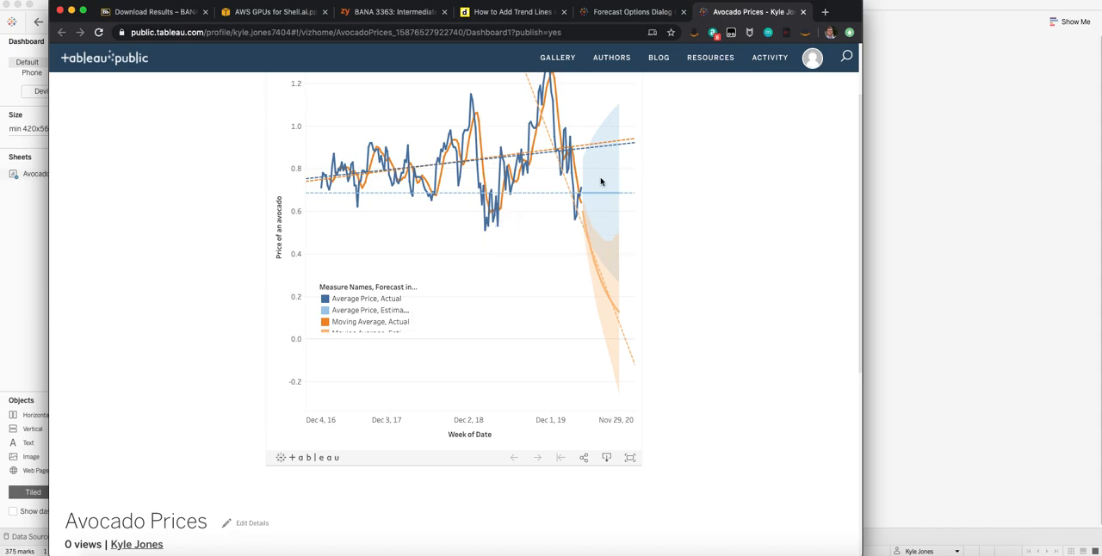
{"action": "left_click", "coordinate": [564, 131]}
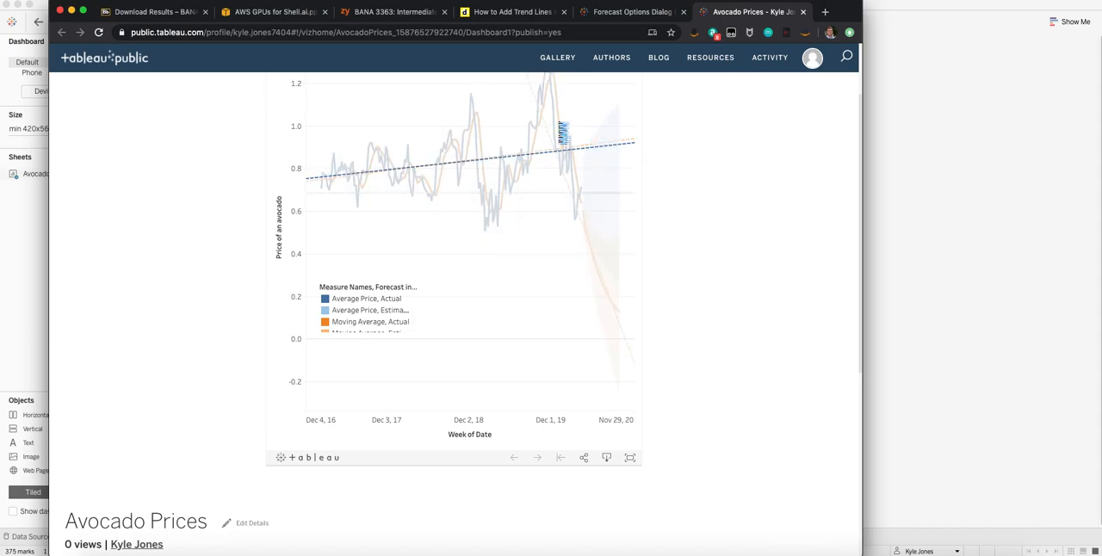
{"action": "scroll", "coordinate": [574, 145], "scroll_direction": "up", "scroll_amount": 3}
{"action": "left_click", "coordinate": [548, 165]}
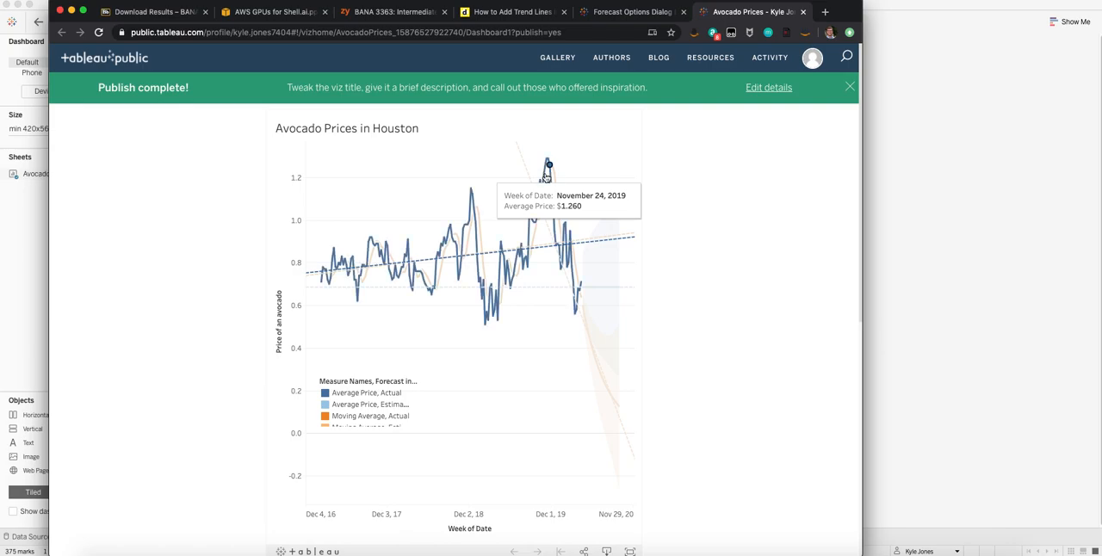
{"action": "left_click", "coordinate": [564, 225]}
{"action": "left_click", "coordinate": [573, 30]}
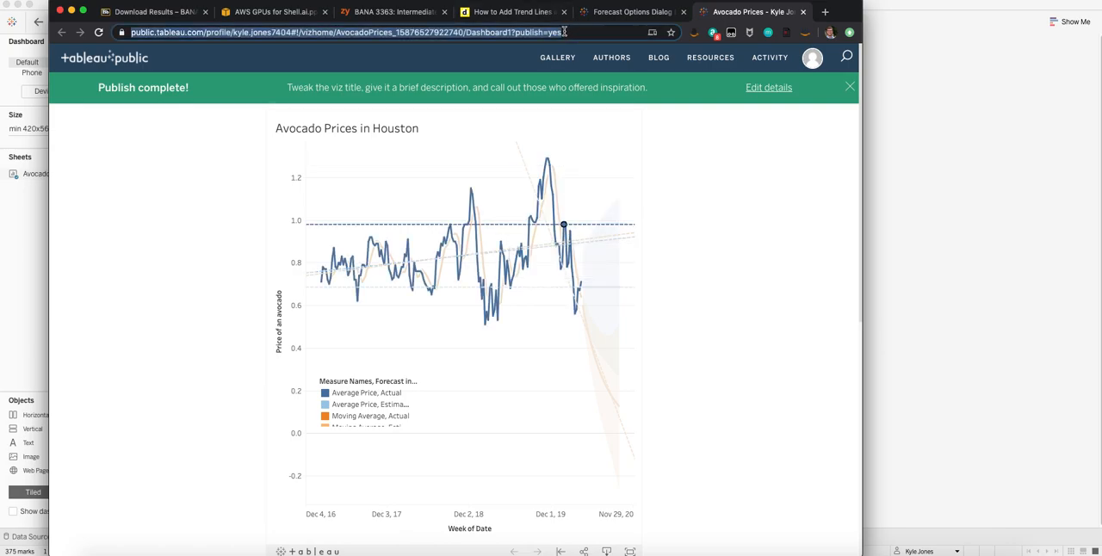